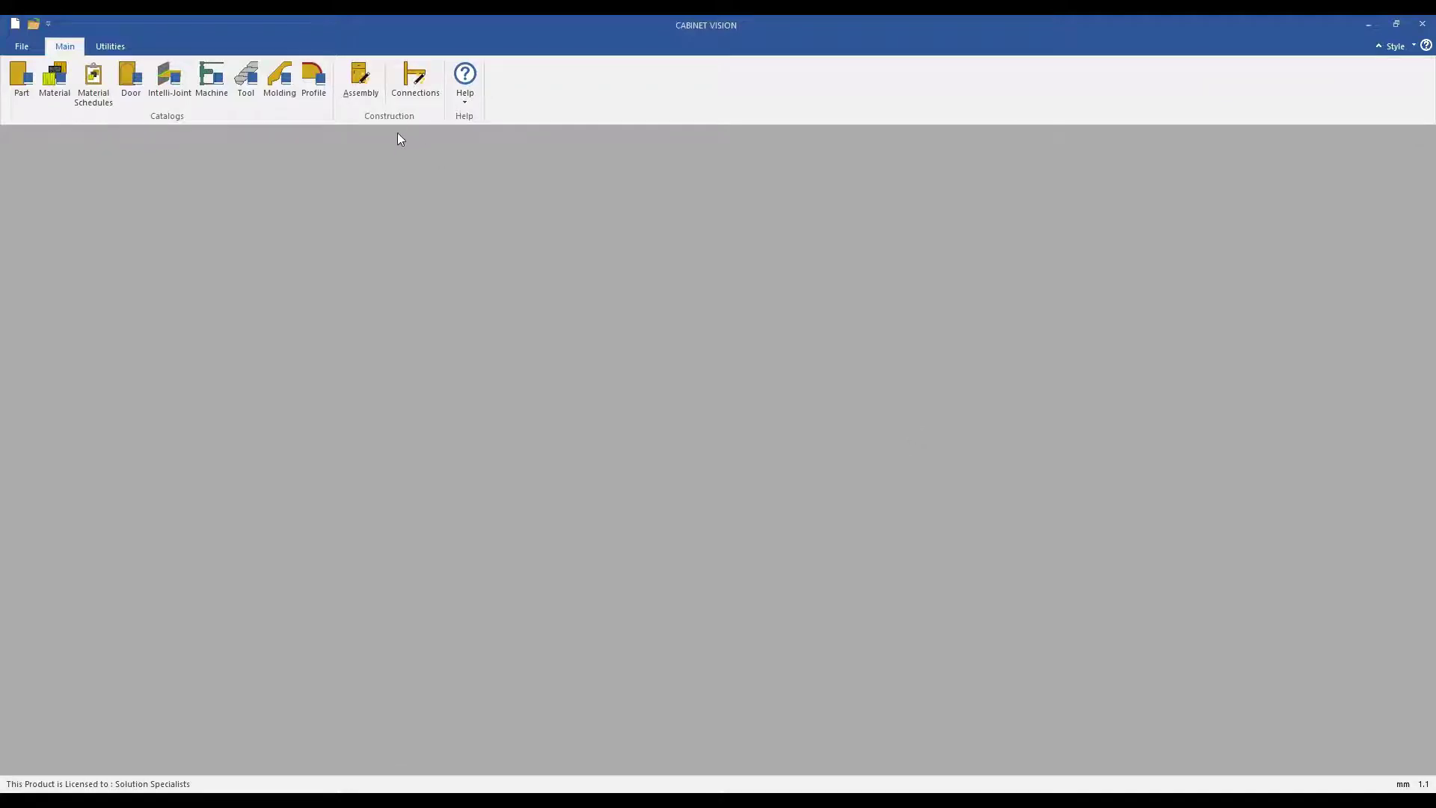
Step: Open the Assembly Manager from the Assembly ribbon dropdown
left_click(369, 98)
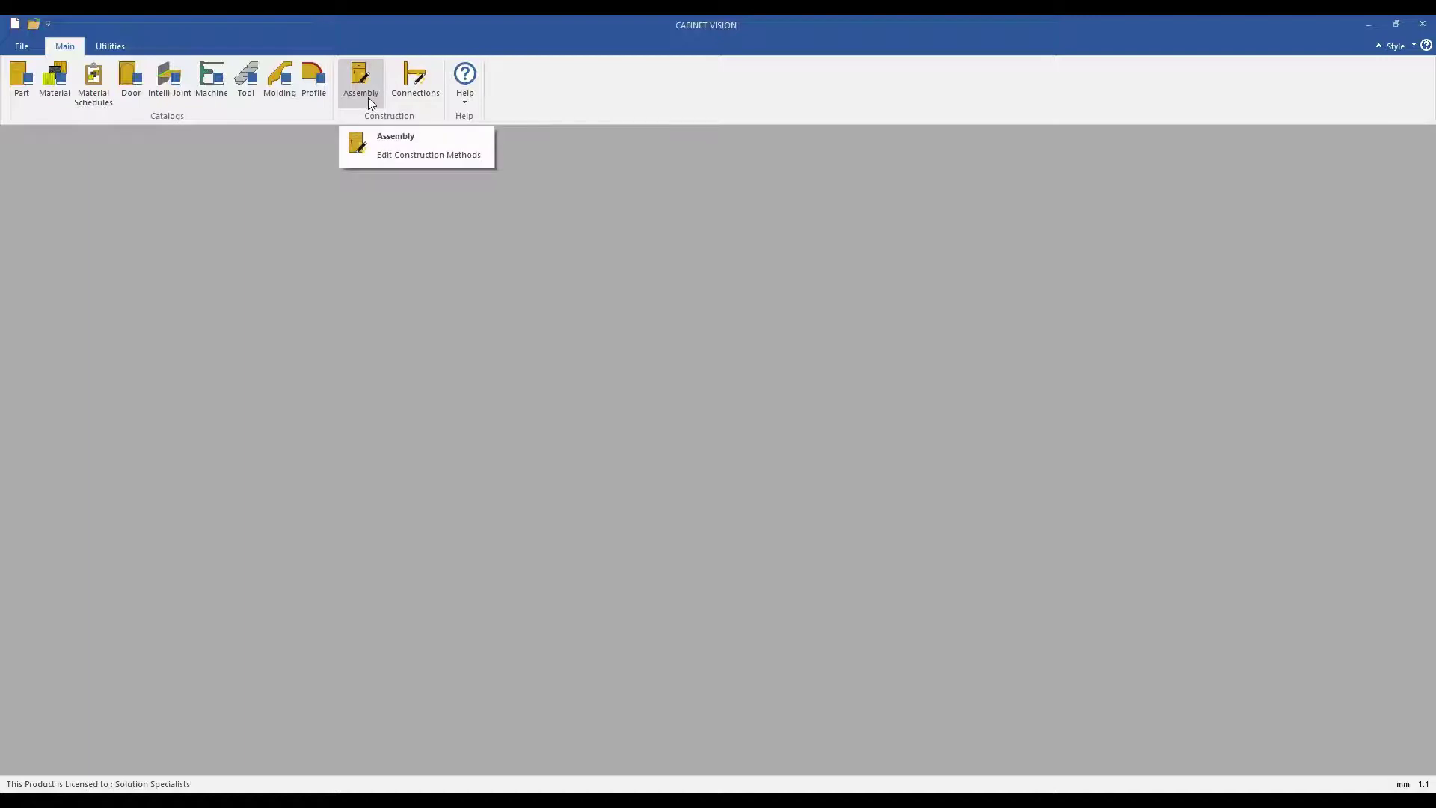
left_click(371, 92)
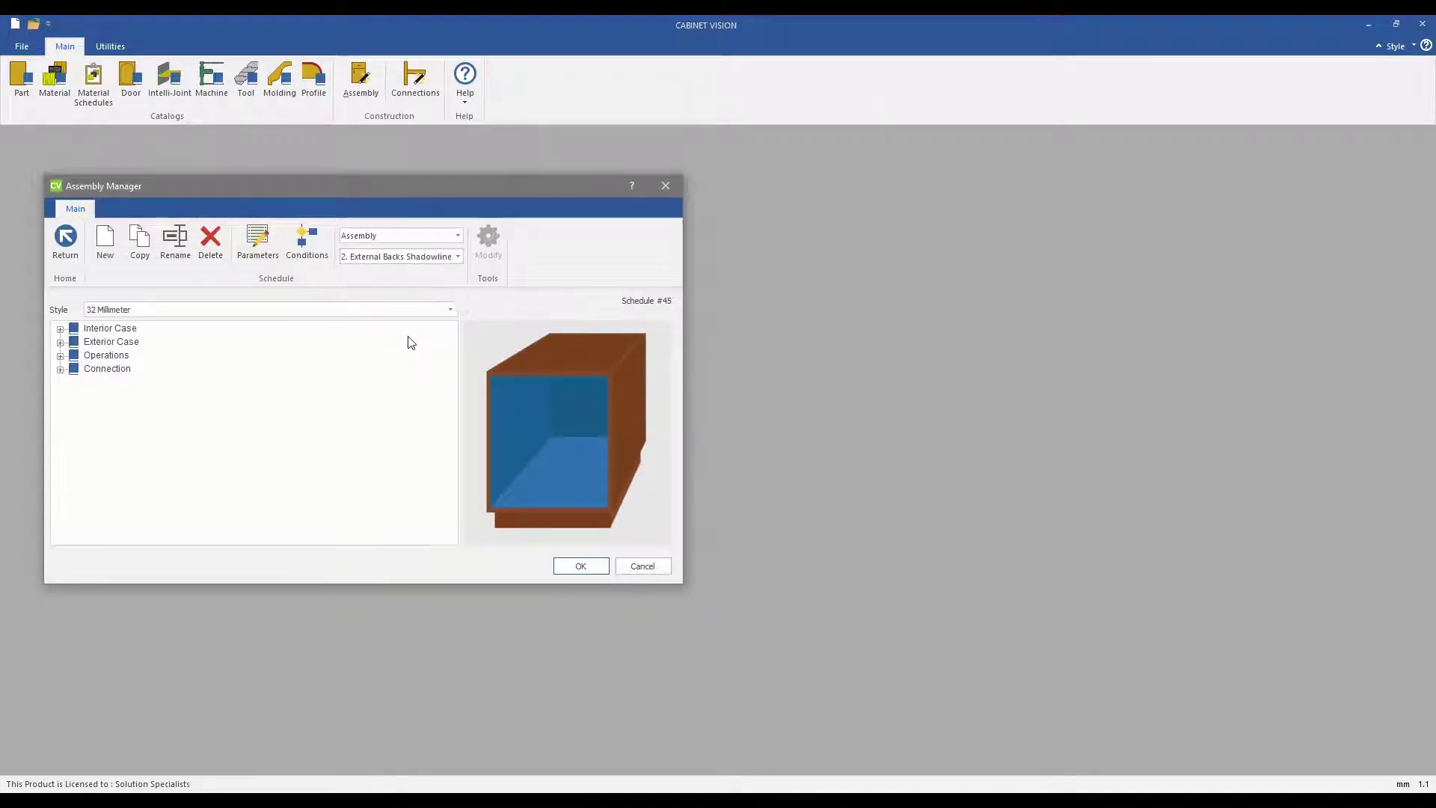
Step: Expand Exterior Case and open the Shadowline assembly's Standards wizard
left_click(61, 343)
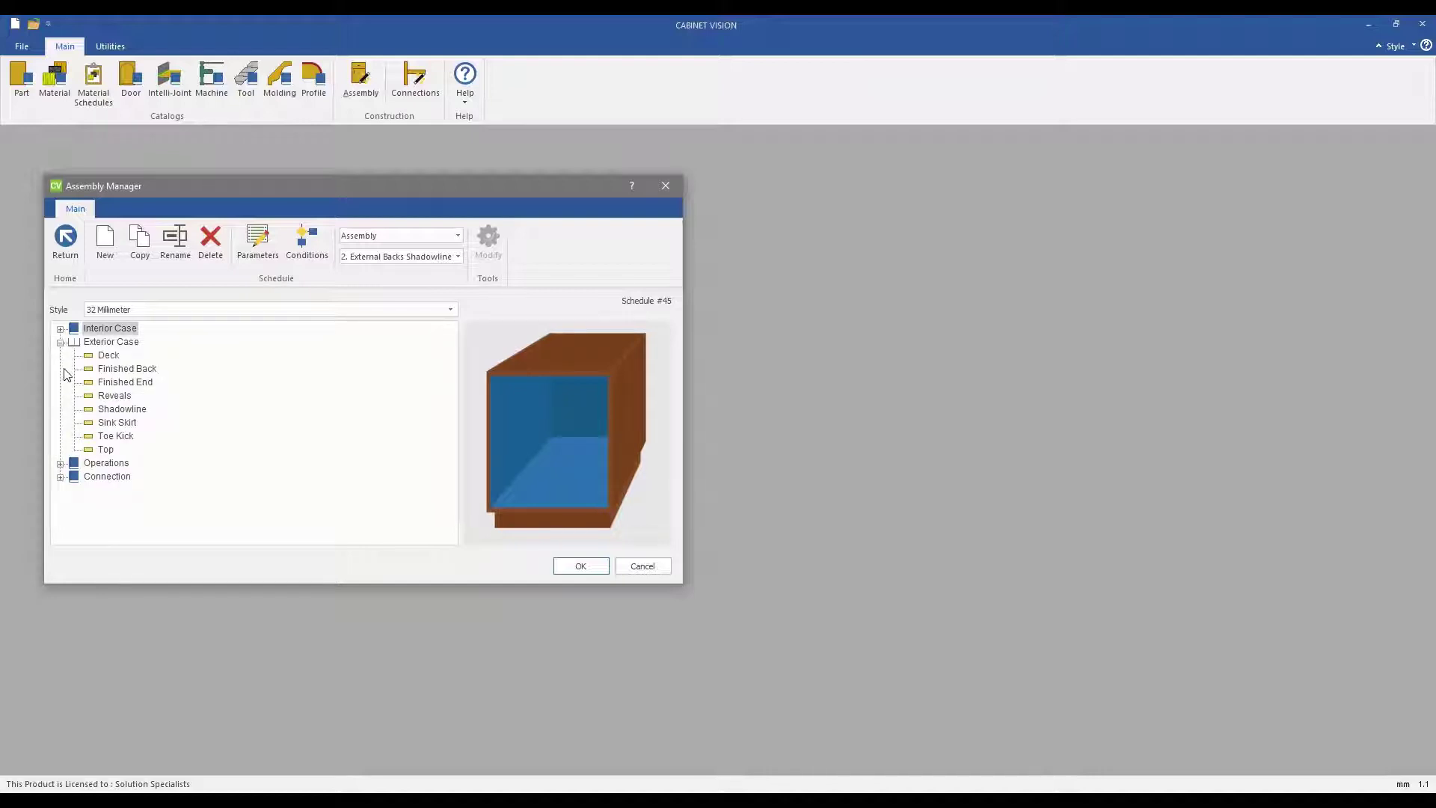
left_click(143, 411)
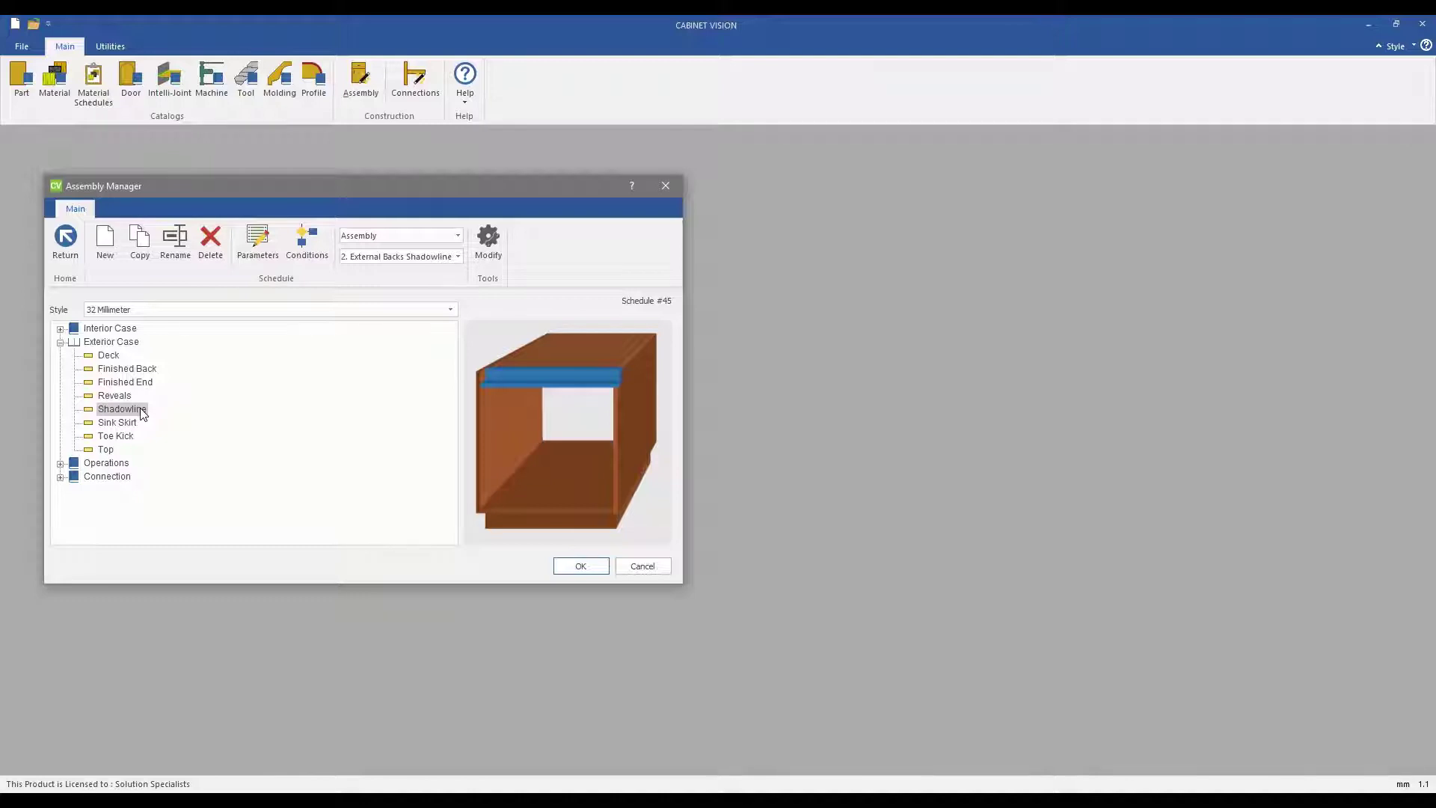
double_click(138, 413)
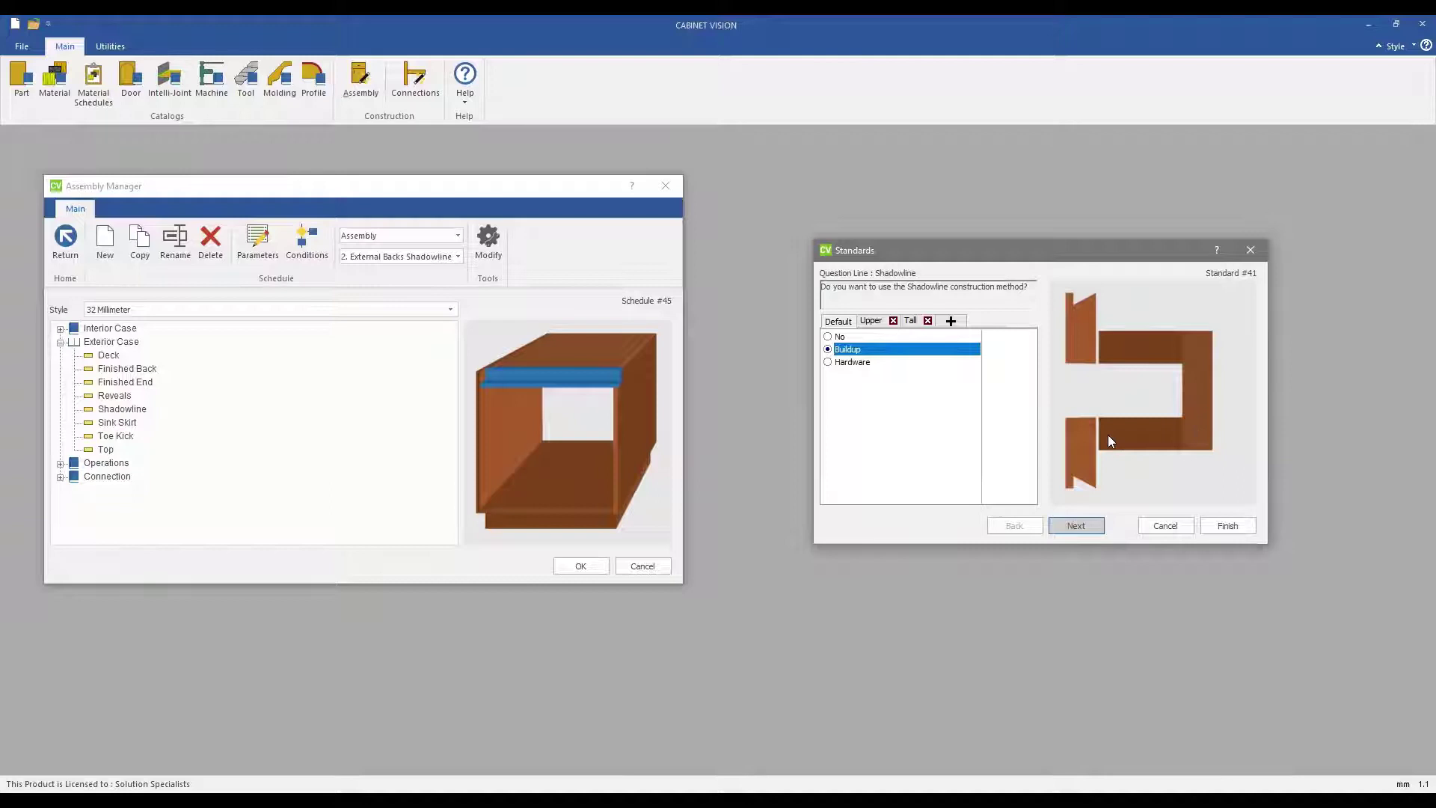
Step: Keep Buildup as the Shadowline method and leave rail and edge banding at None
left_click(827, 364)
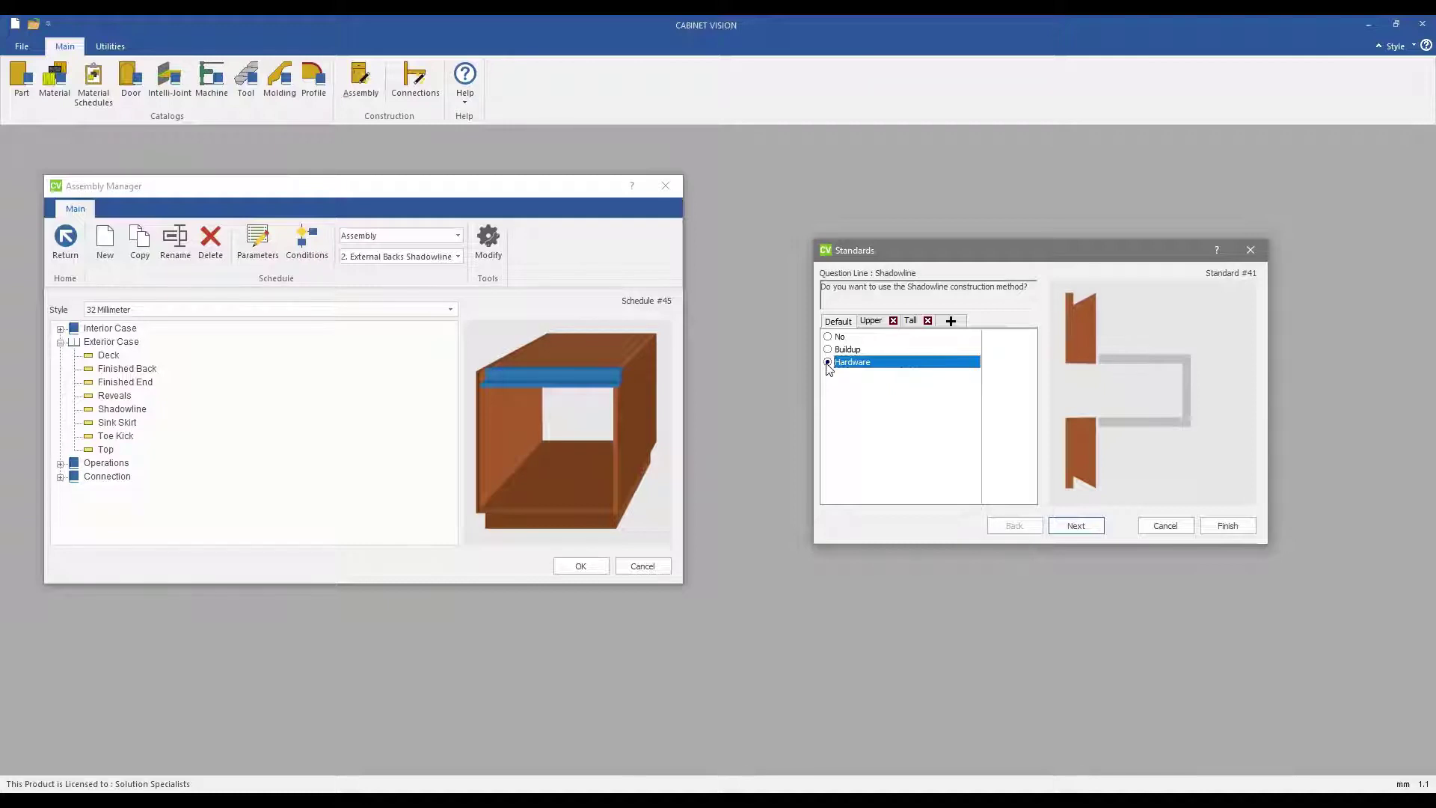
left_click(828, 350)
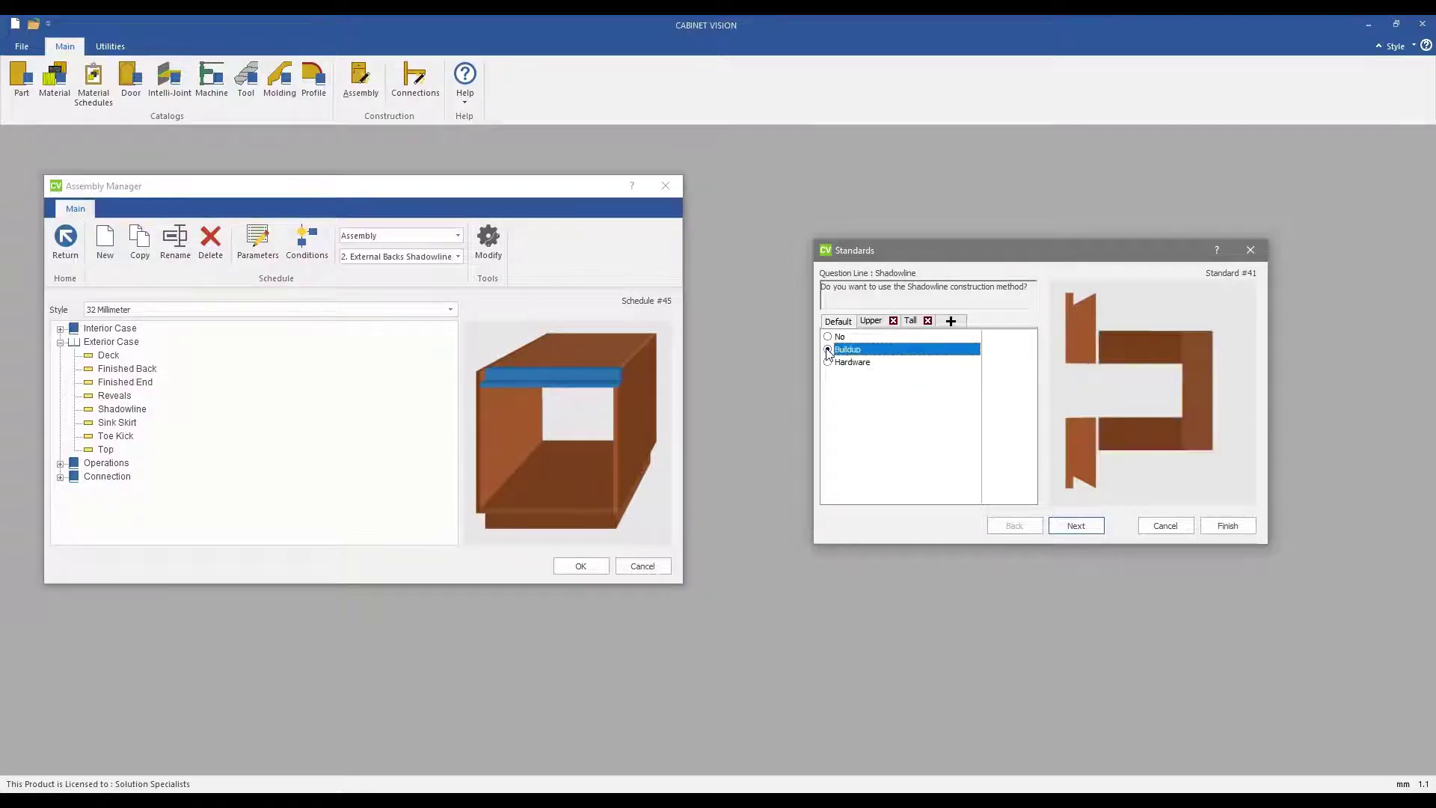
left_click(1077, 528)
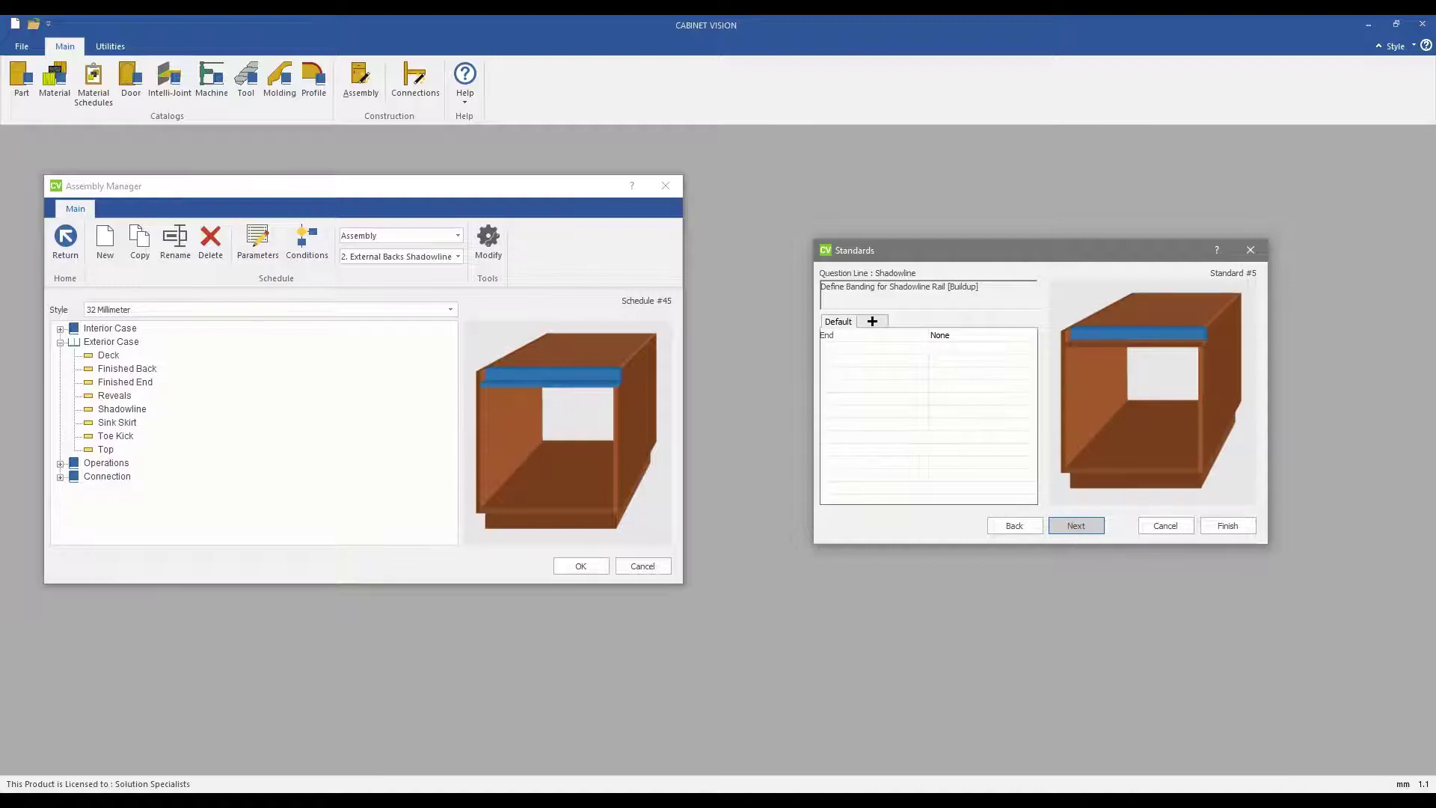
left_click(1080, 525)
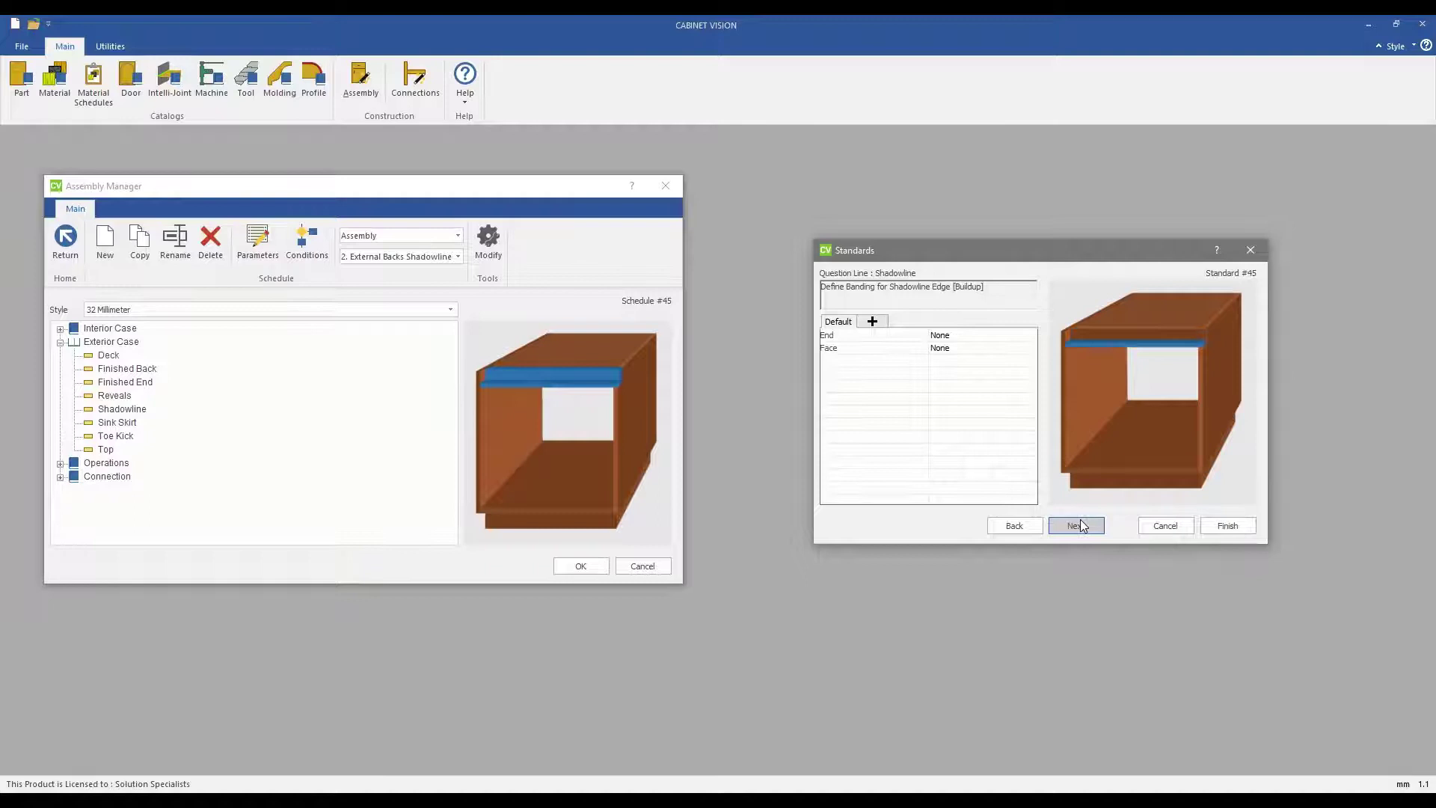
Step: Choose horizontal Shadowline as the drawer Shadowline type
left_click(1080, 523)
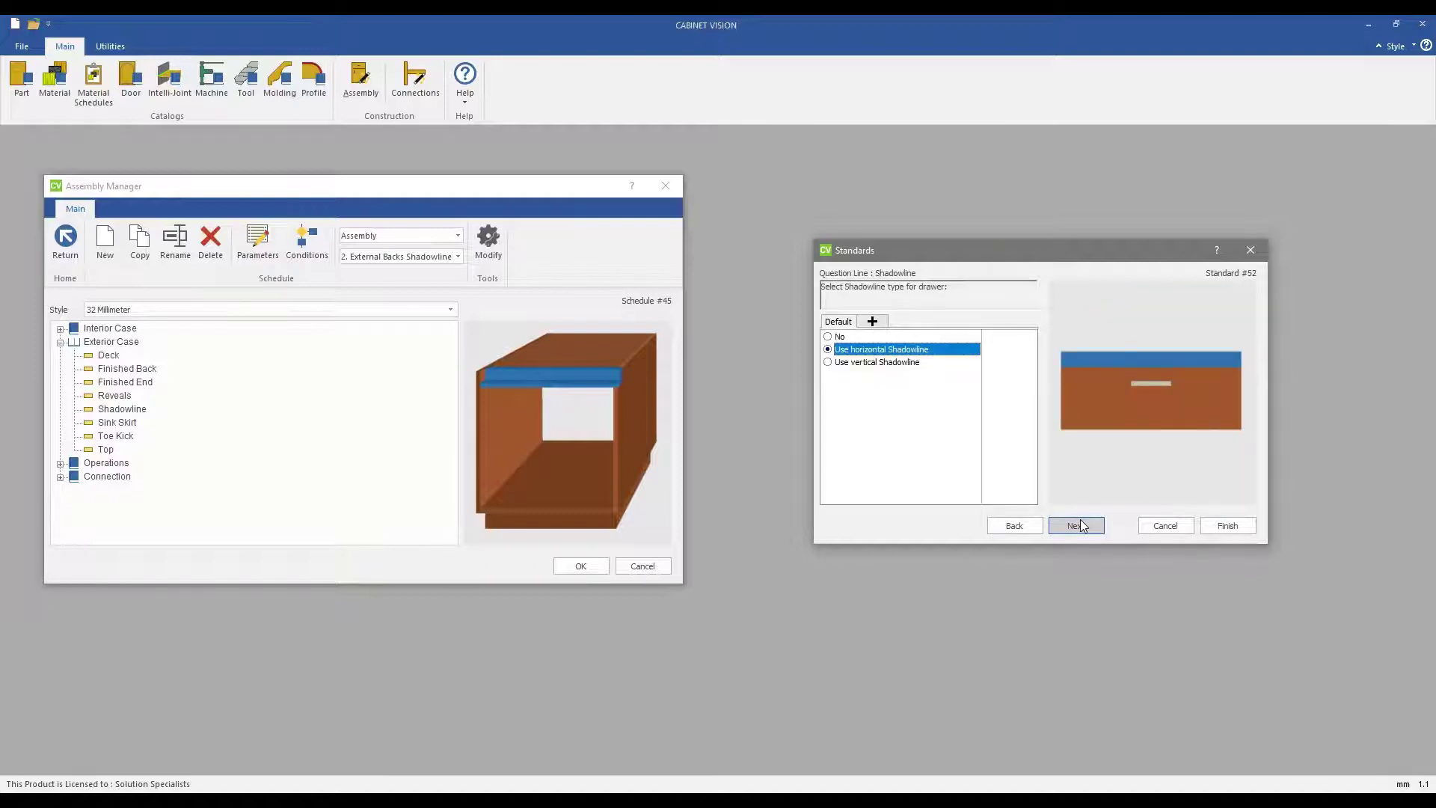
left_click(897, 363)
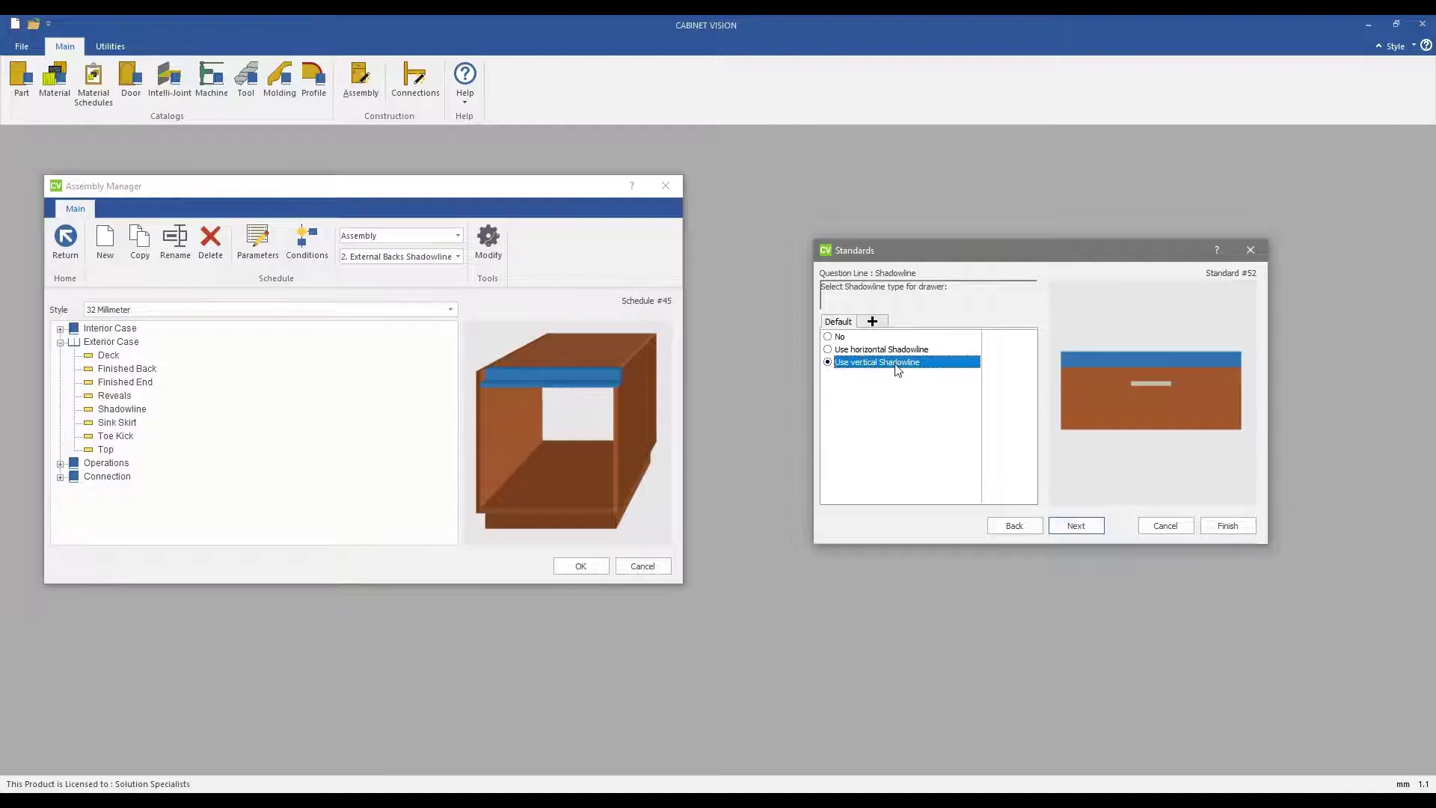
left_click(900, 351)
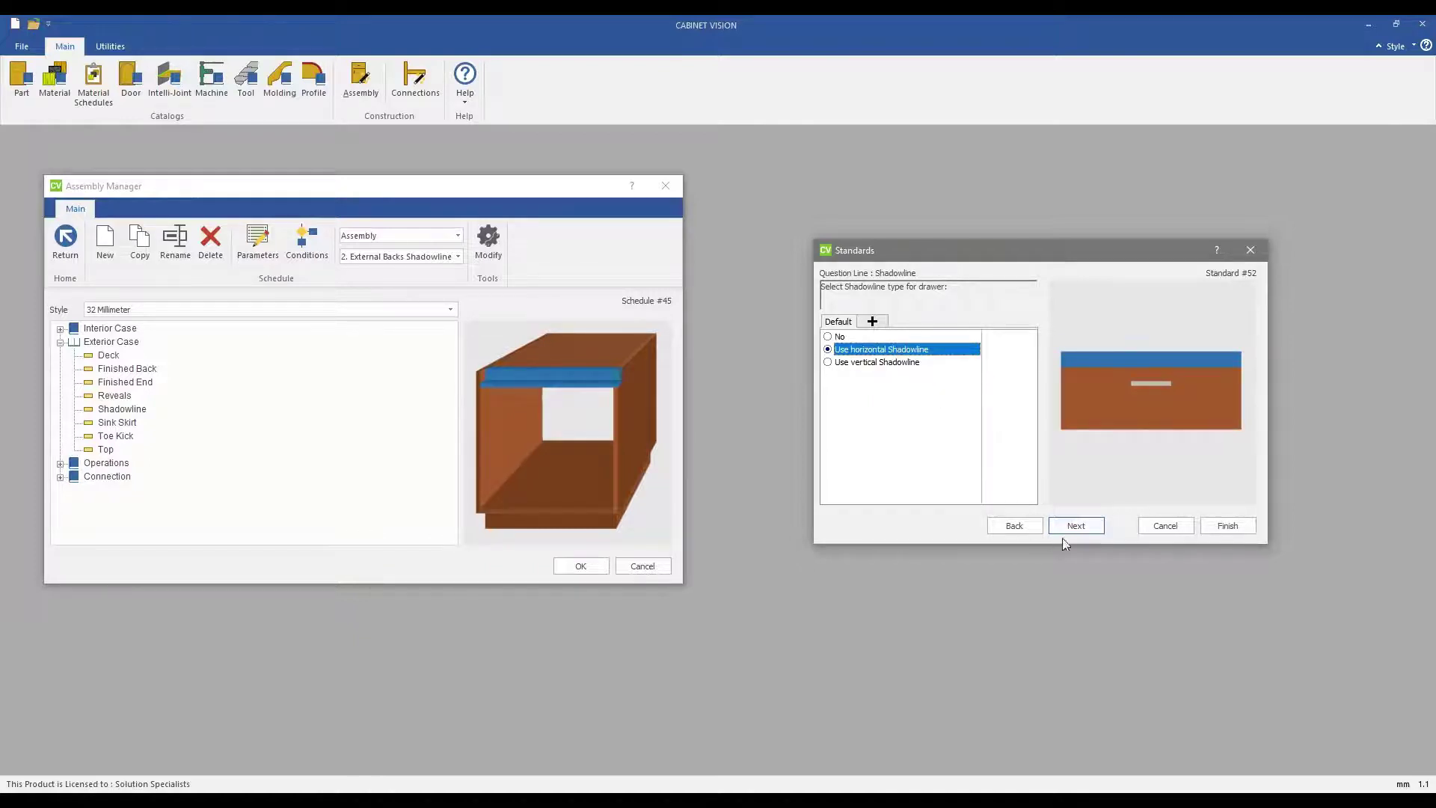
left_click(1081, 526)
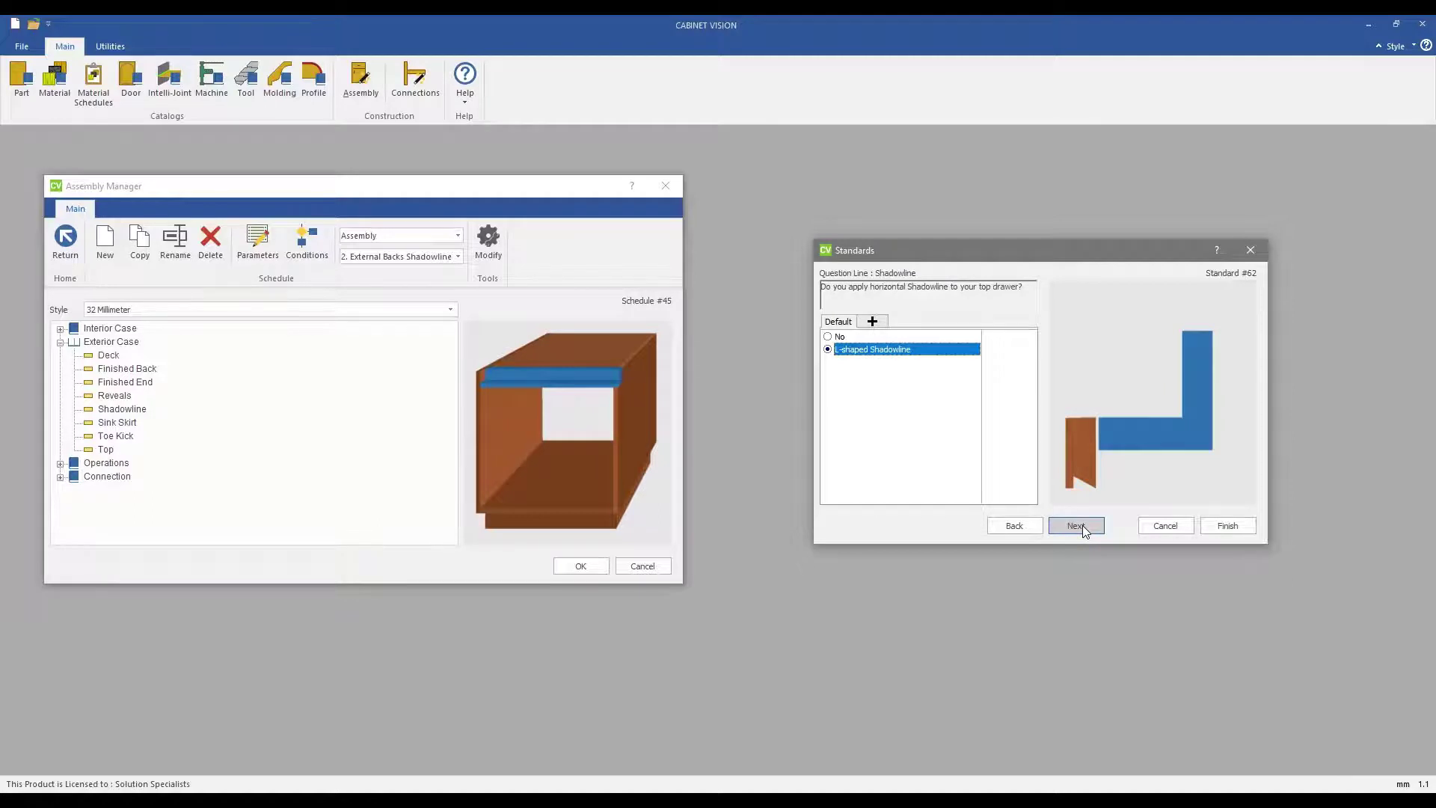
Step: Keep the top drawer L-shaped, make the middle drawer C-shaped and the bottom drawer L-shaped
left_click(1081, 524)
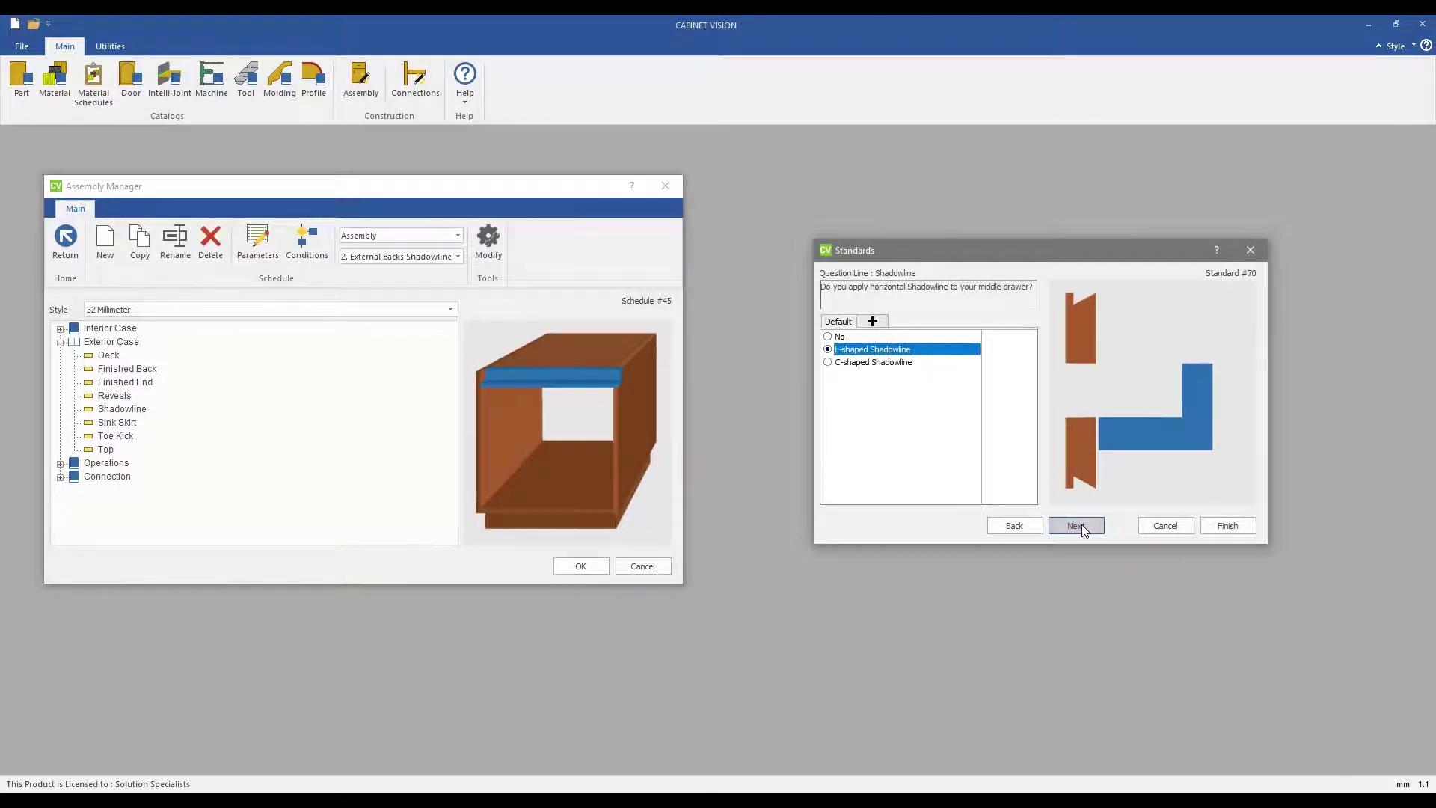
left_click(903, 364)
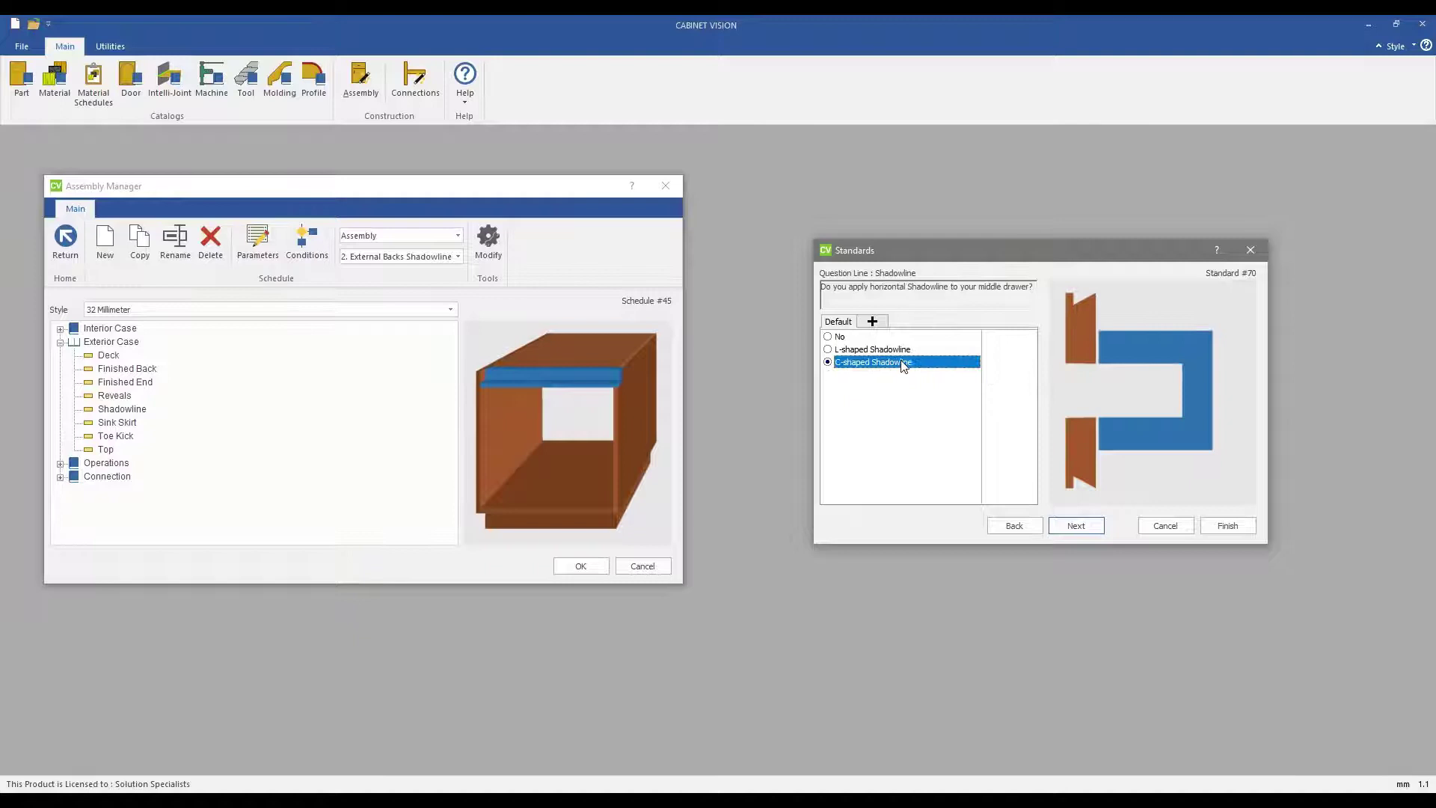
left_click(904, 350)
left_click(903, 363)
left_click(1080, 528)
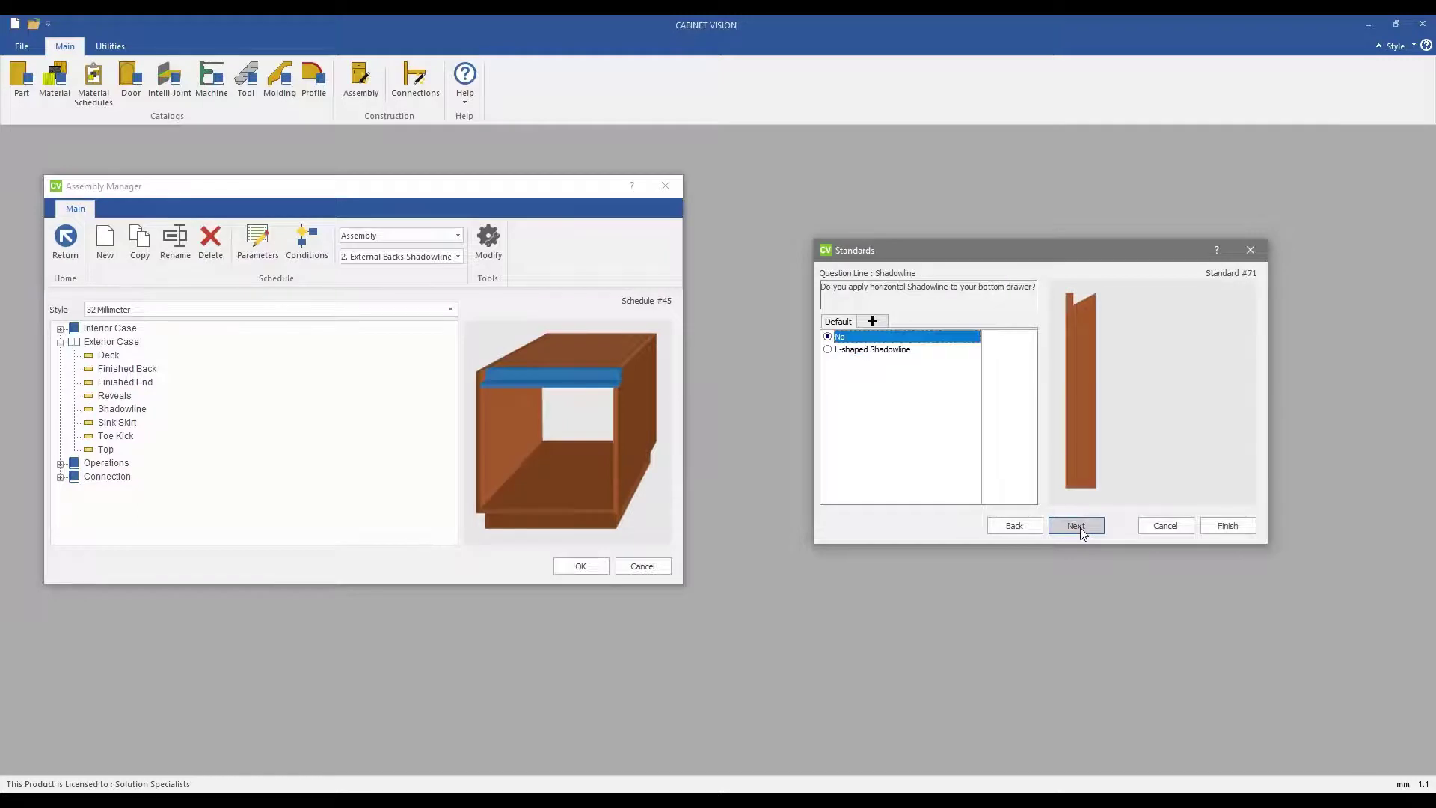
left_click(891, 353)
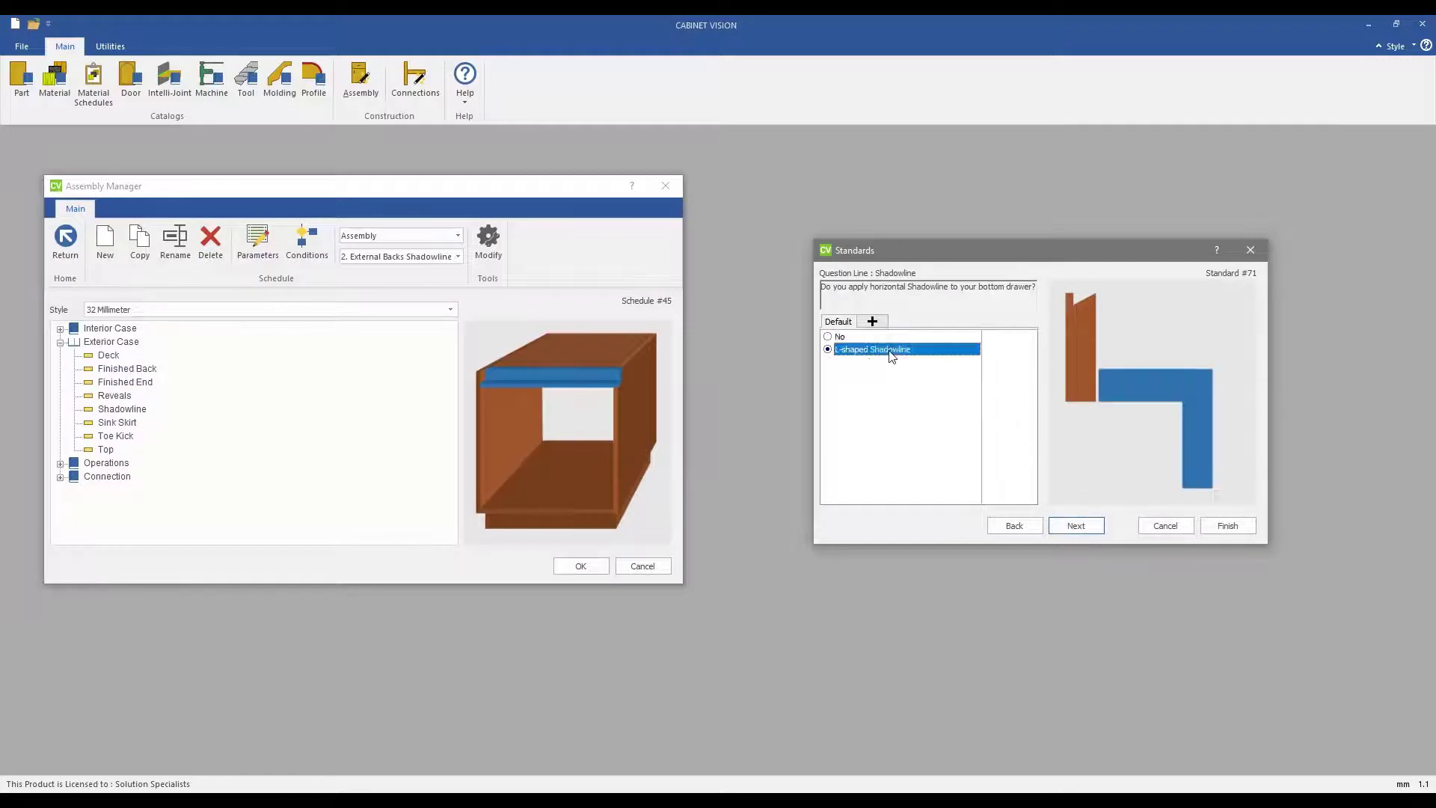
Step: Give edge drawers L-shaped and middle drawers C-shaped vertical Shadowline
left_click(1075, 524)
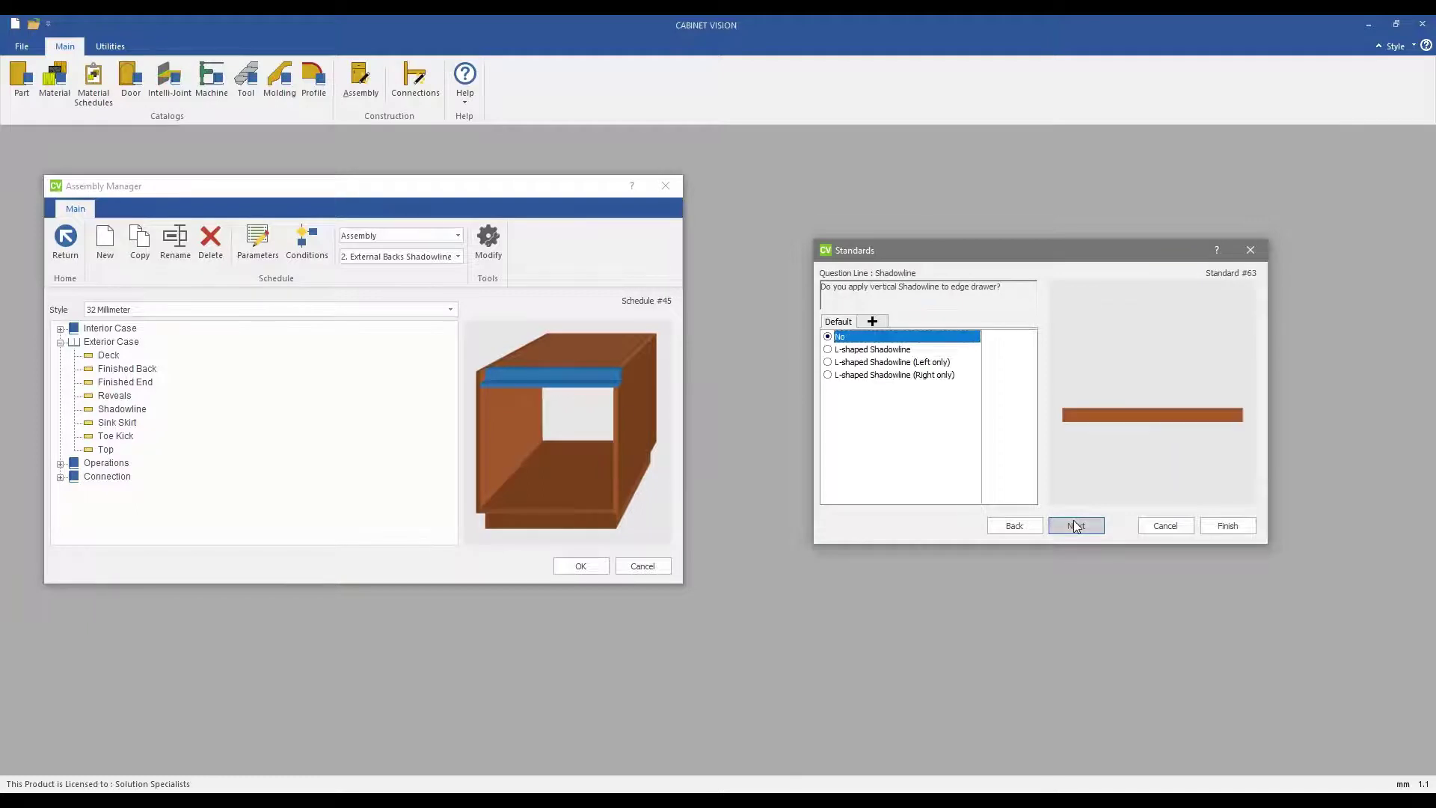
left_click(878, 351)
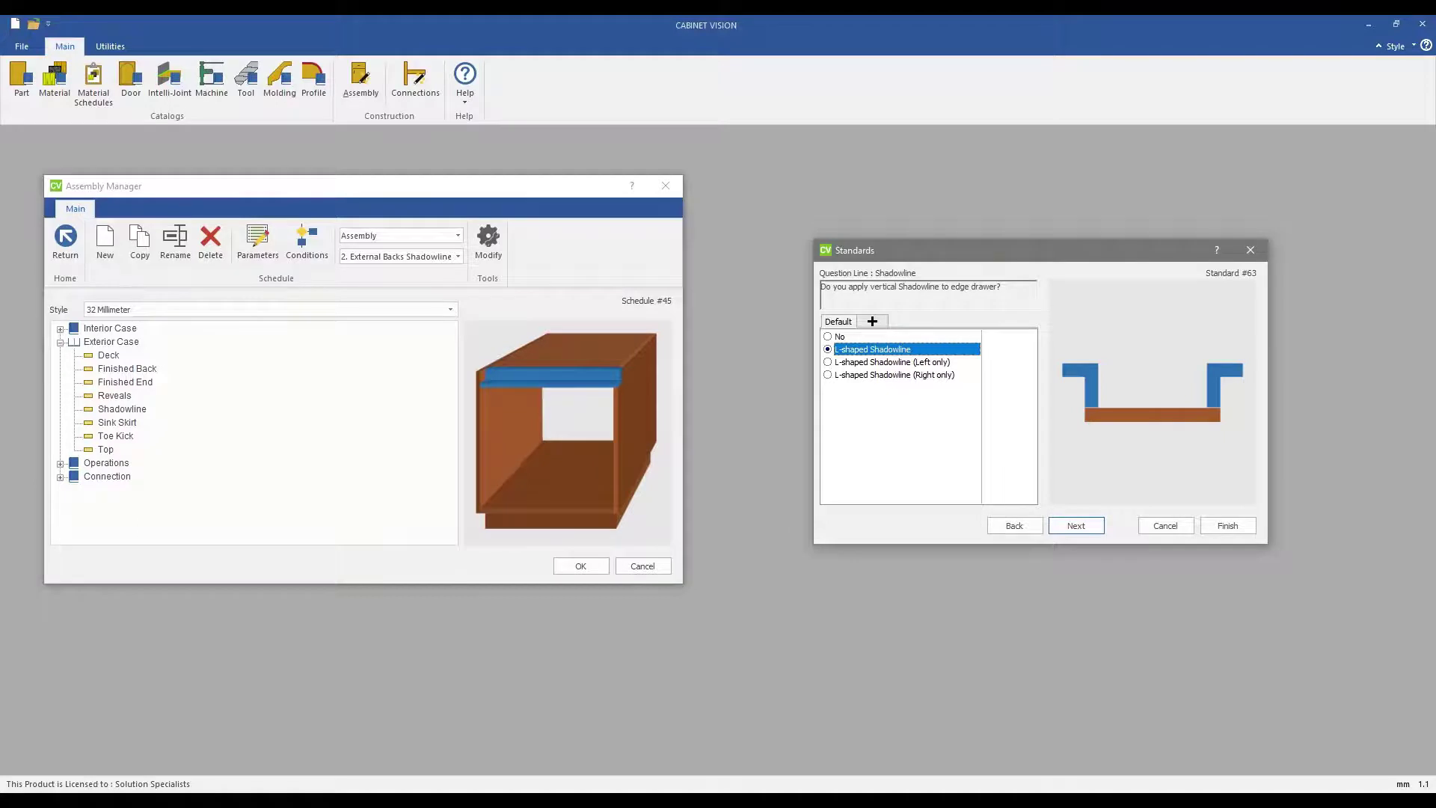
left_click(1098, 526)
left_click(904, 356)
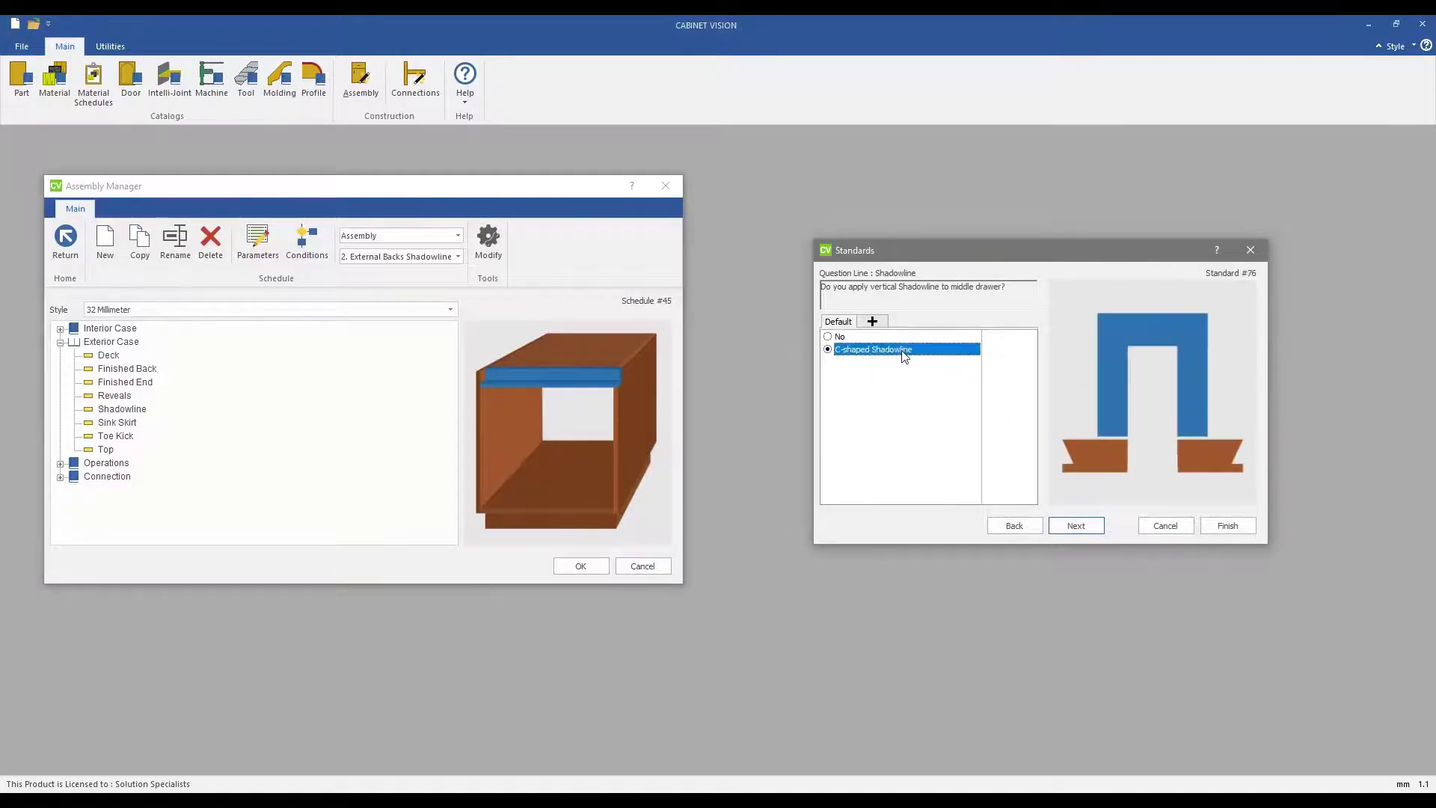
left_click(1087, 529)
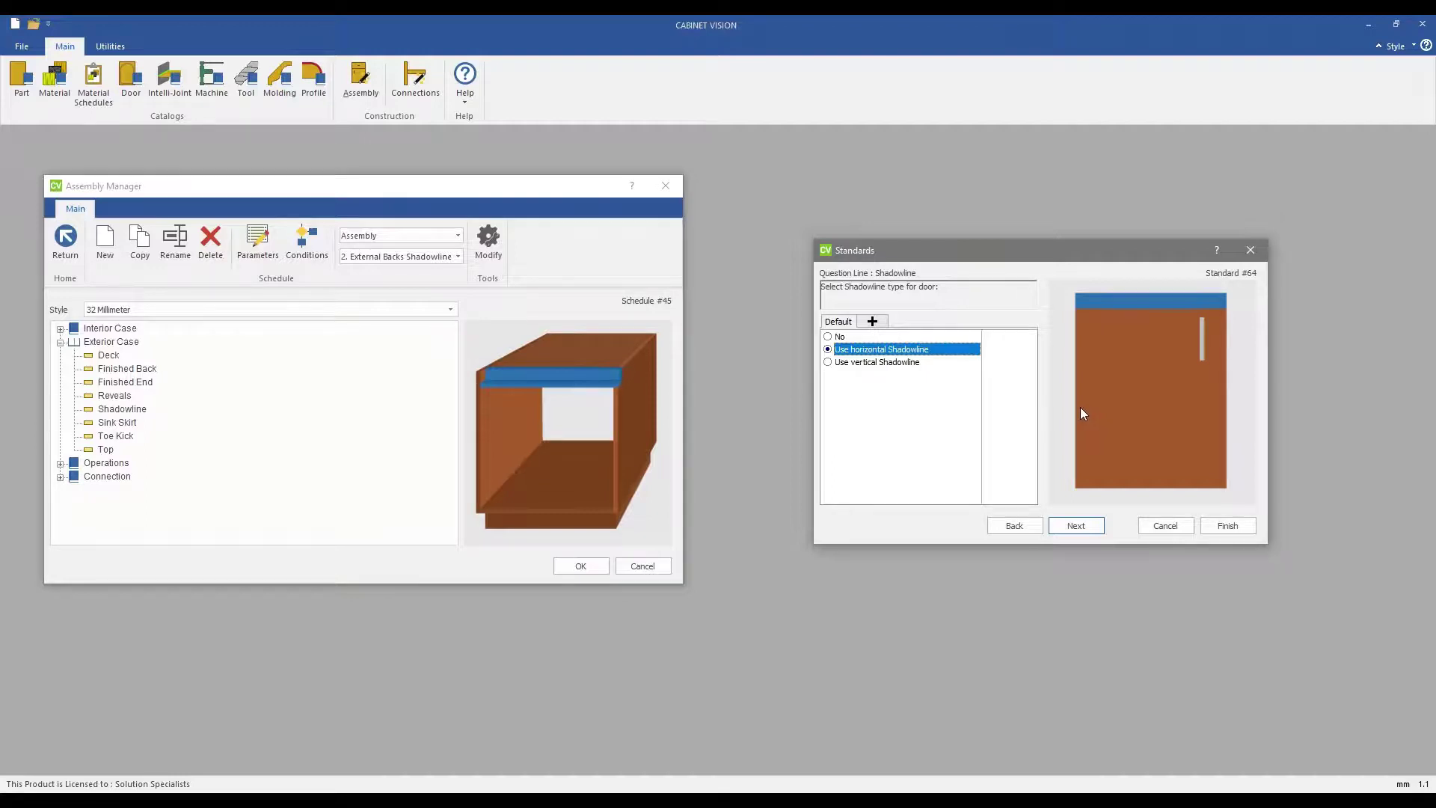
Step: Set the door Shadowline type, then choose C-shaped for the middle door and L-shaped for the bottom door
left_click(870, 364)
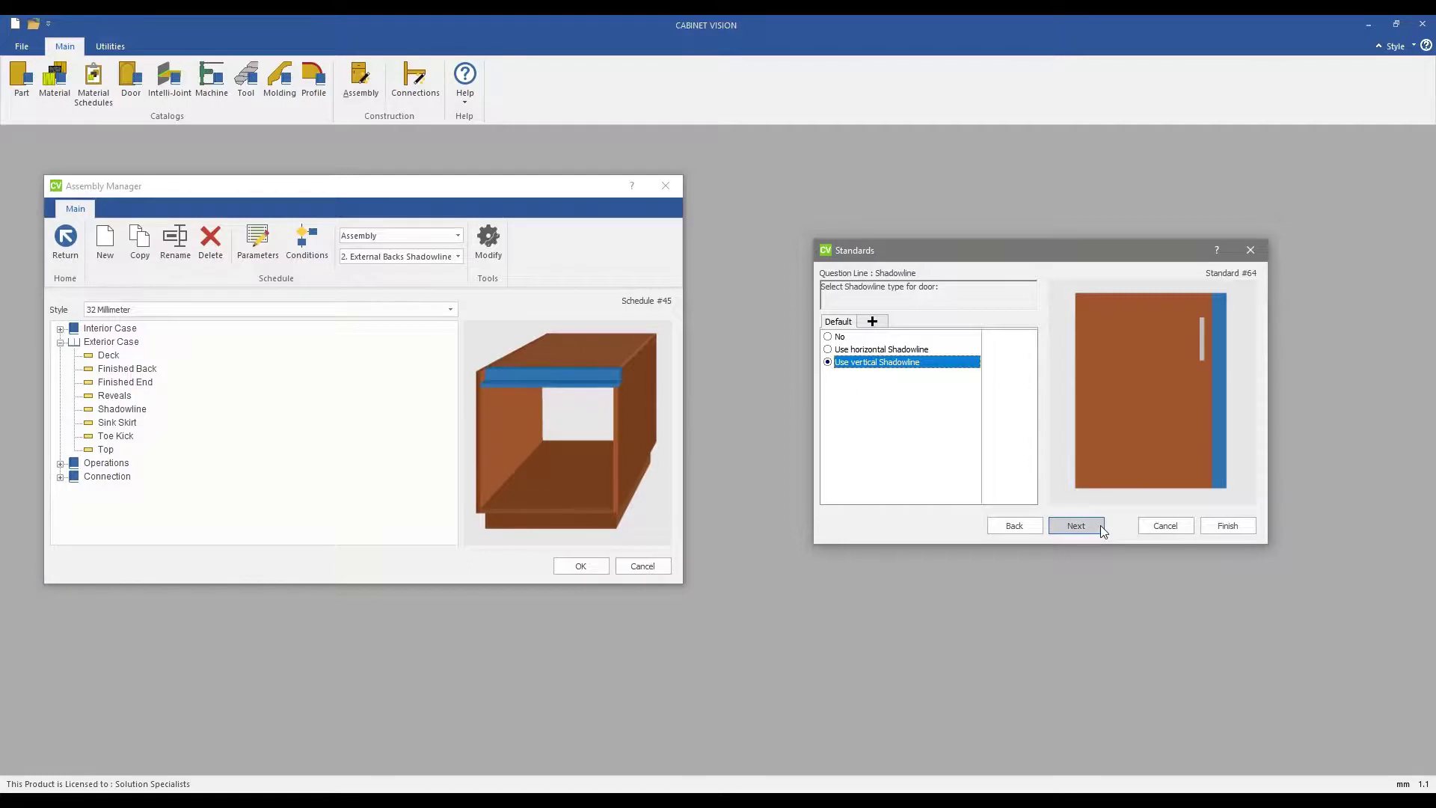
left_click(1077, 526)
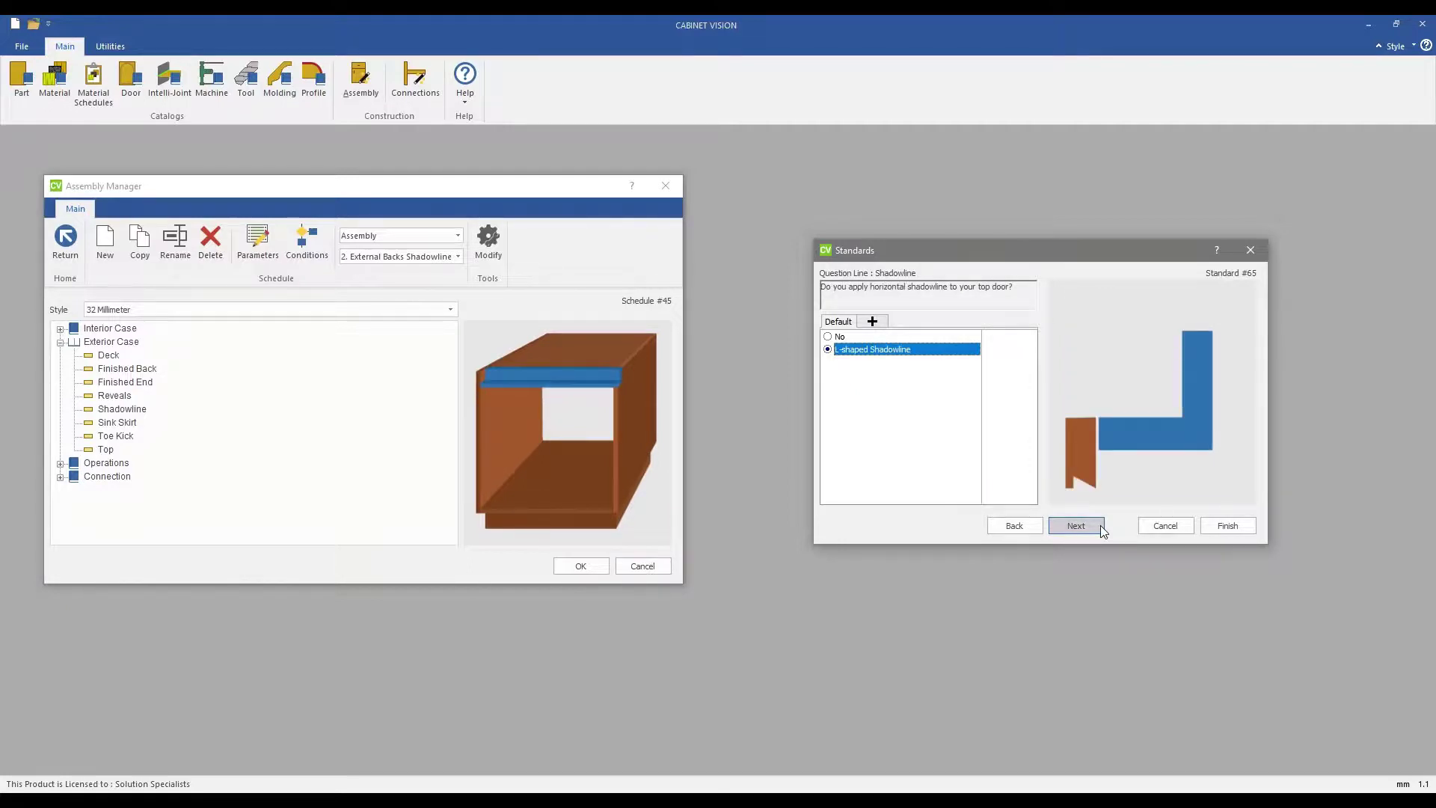
left_click(1102, 531)
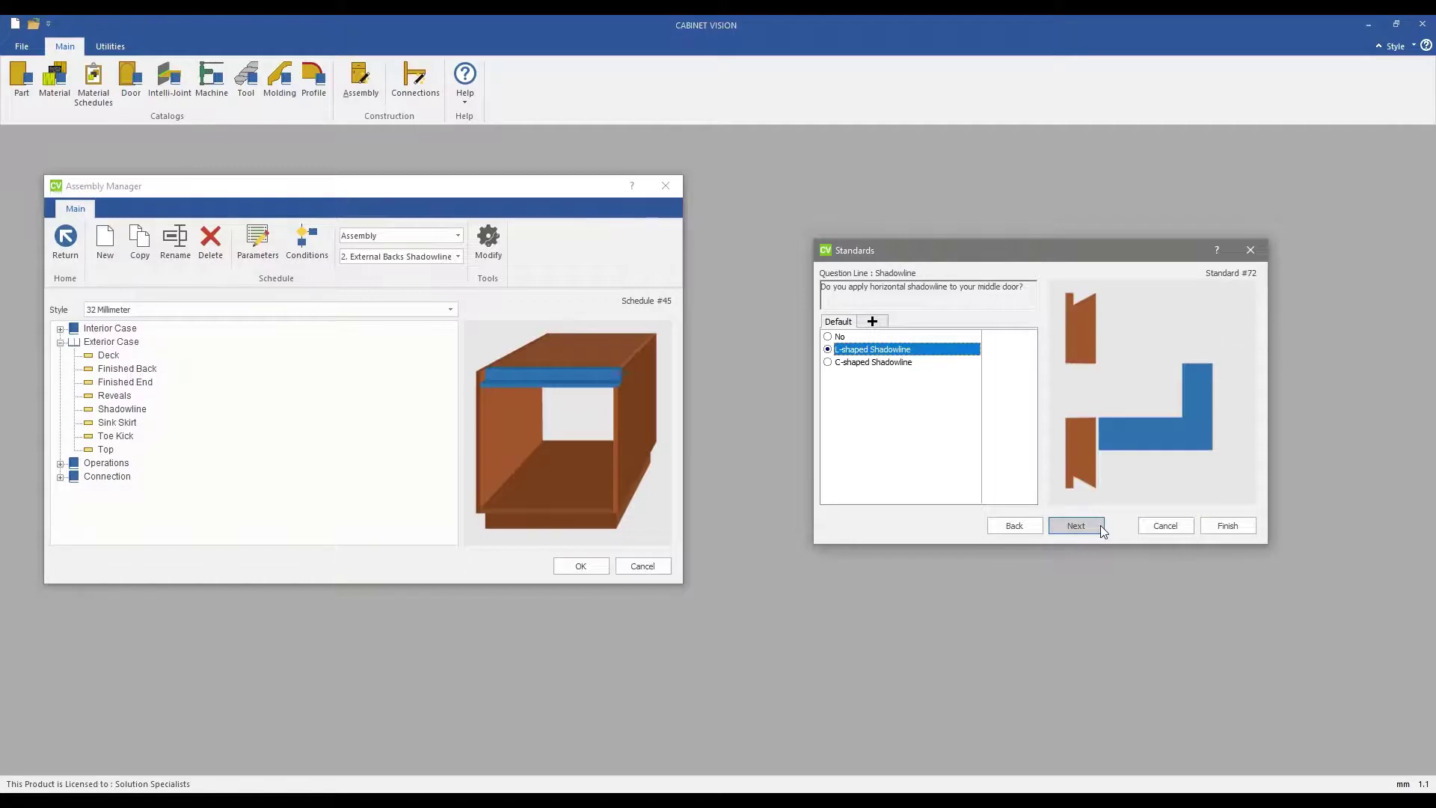
left_click(880, 363)
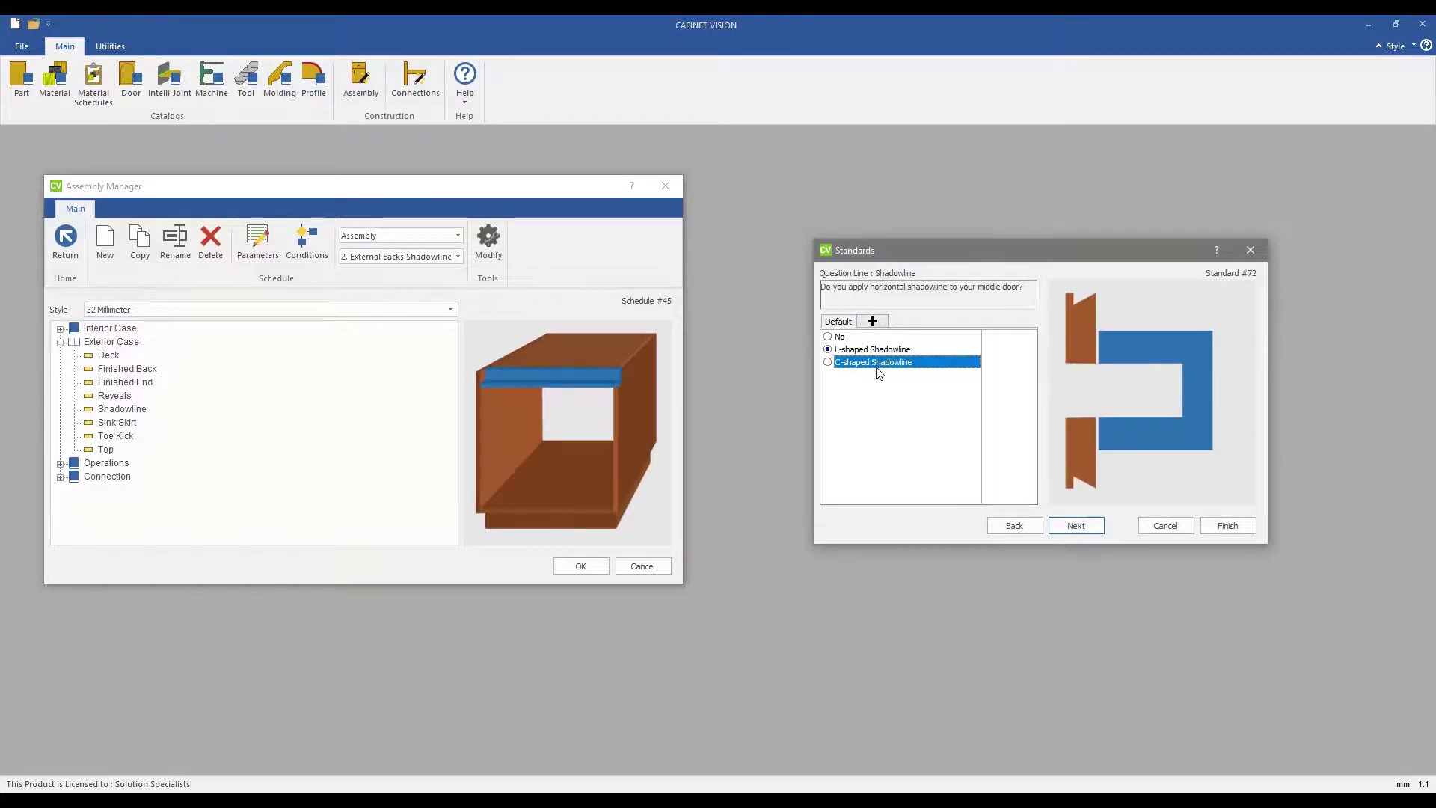
left_click(1084, 529)
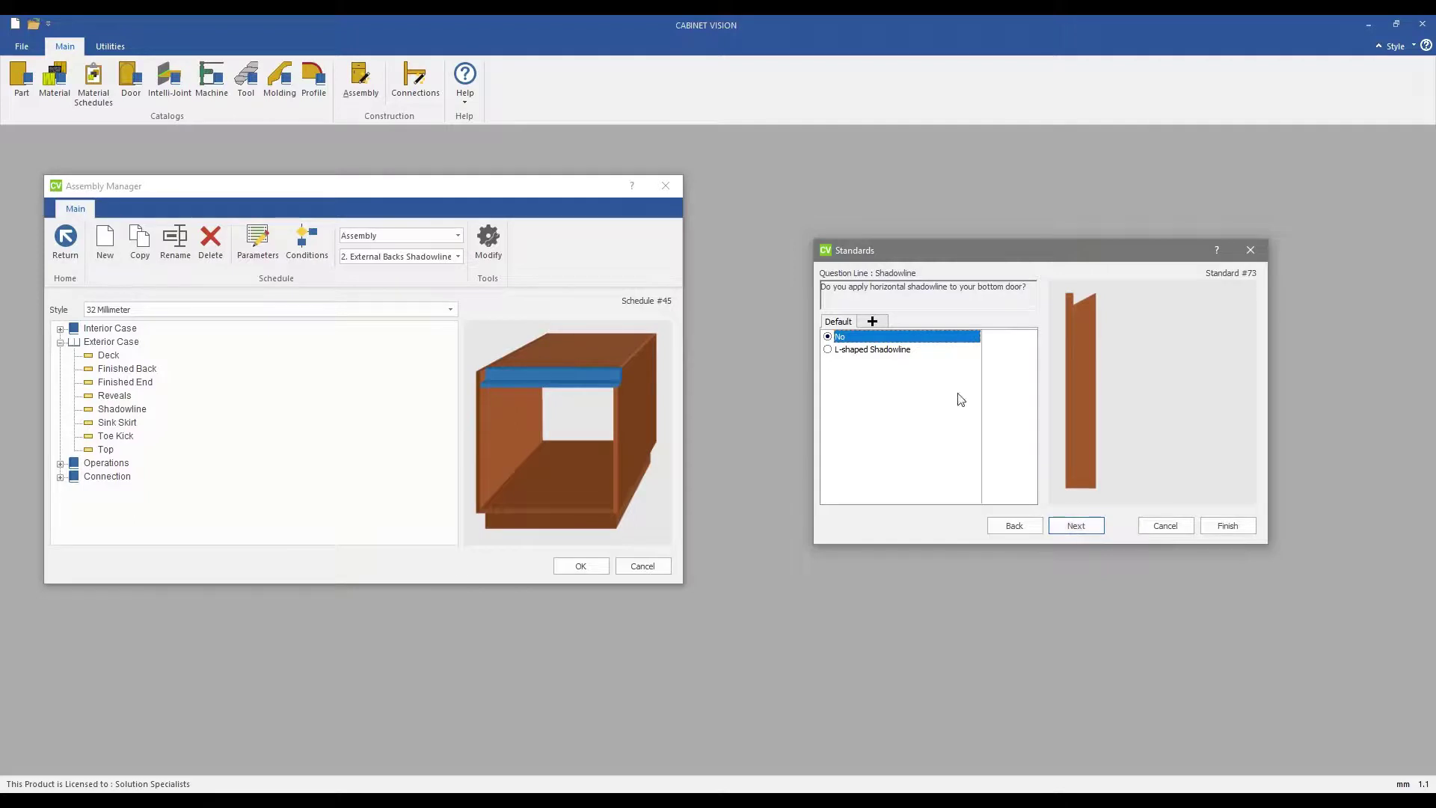
left_click(885, 351)
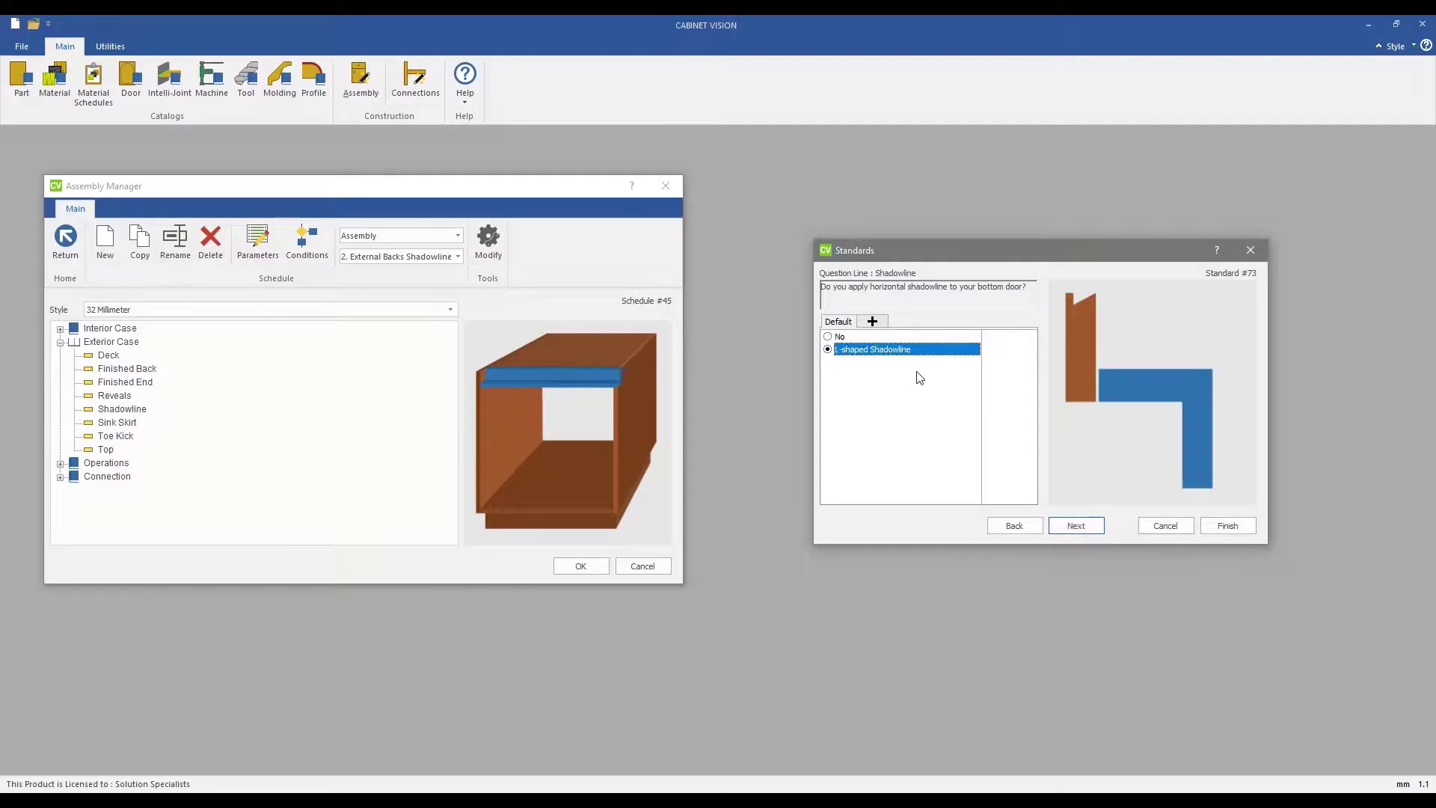
Step: Set vertical Shadowline to L-shaped for edge doors and C-shaped for middle and pair doors
left_click(1085, 525)
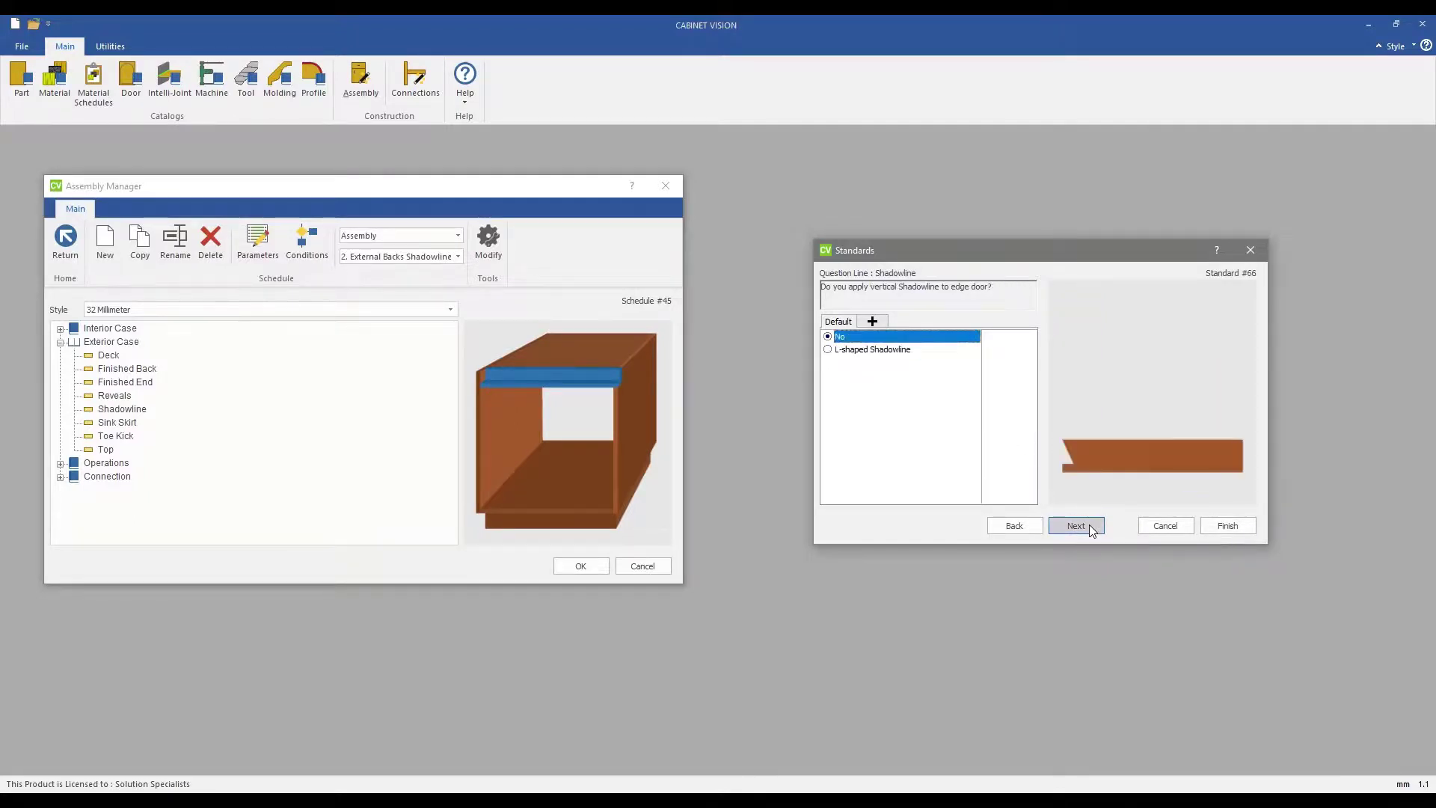
left_click(901, 349)
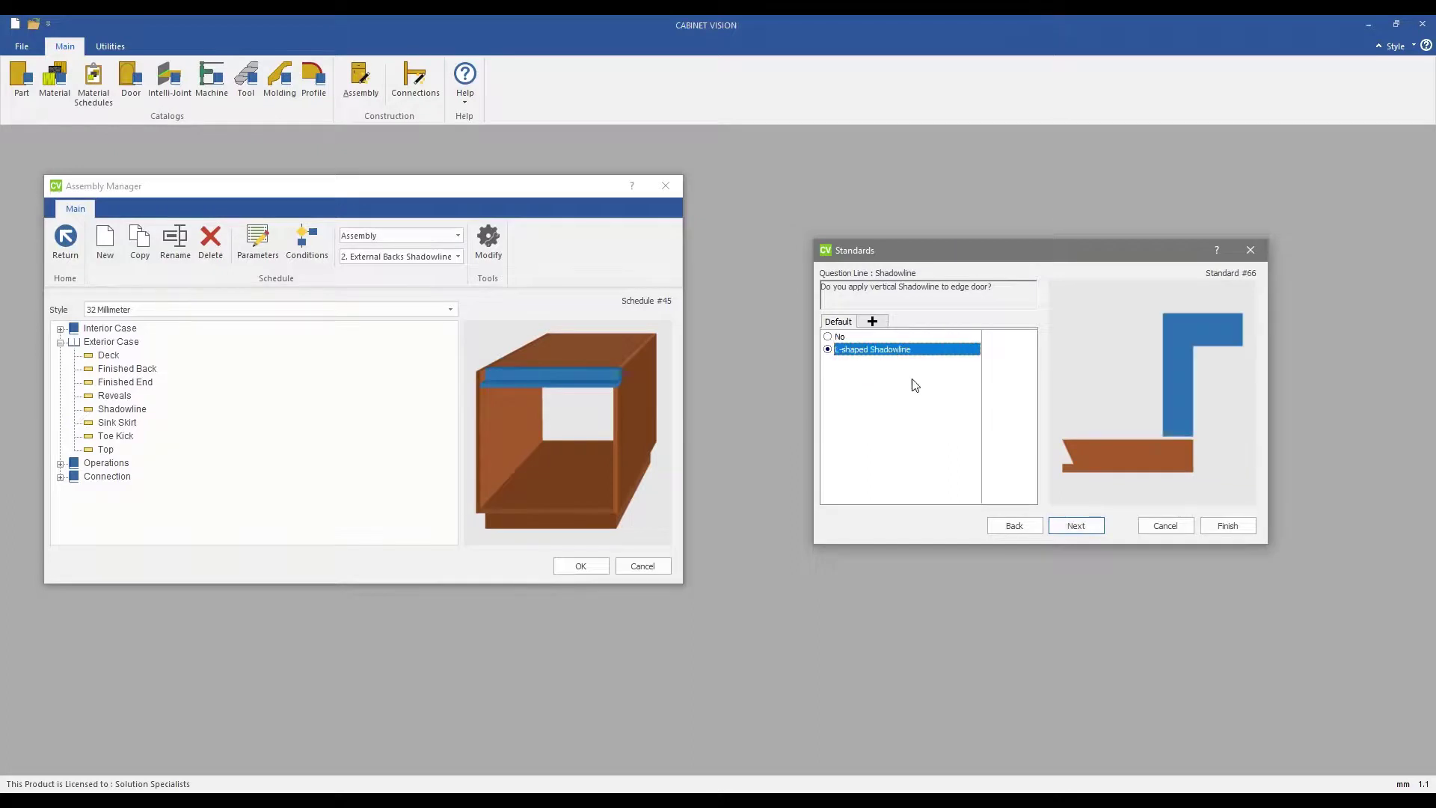
left_click(1080, 526)
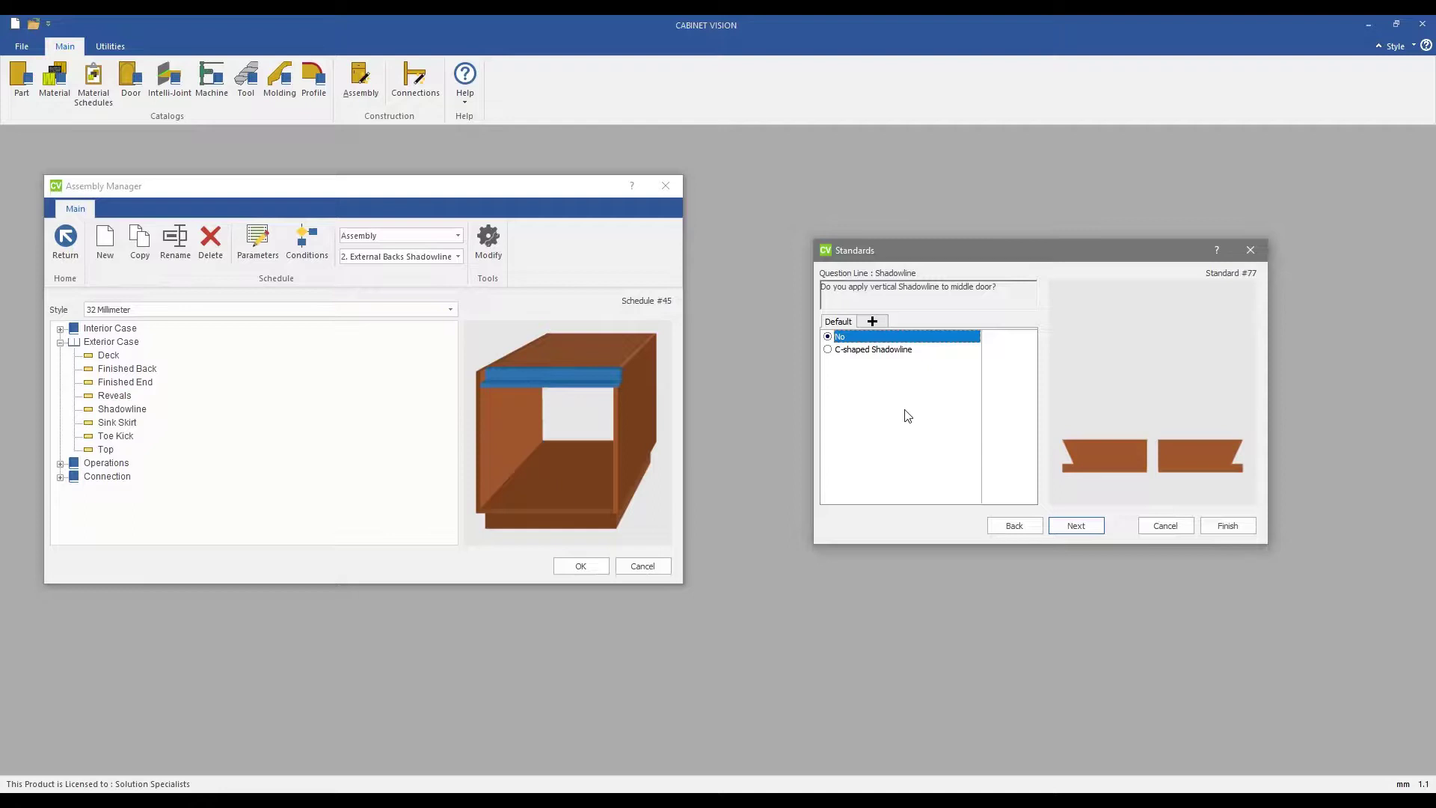
left_click(894, 352)
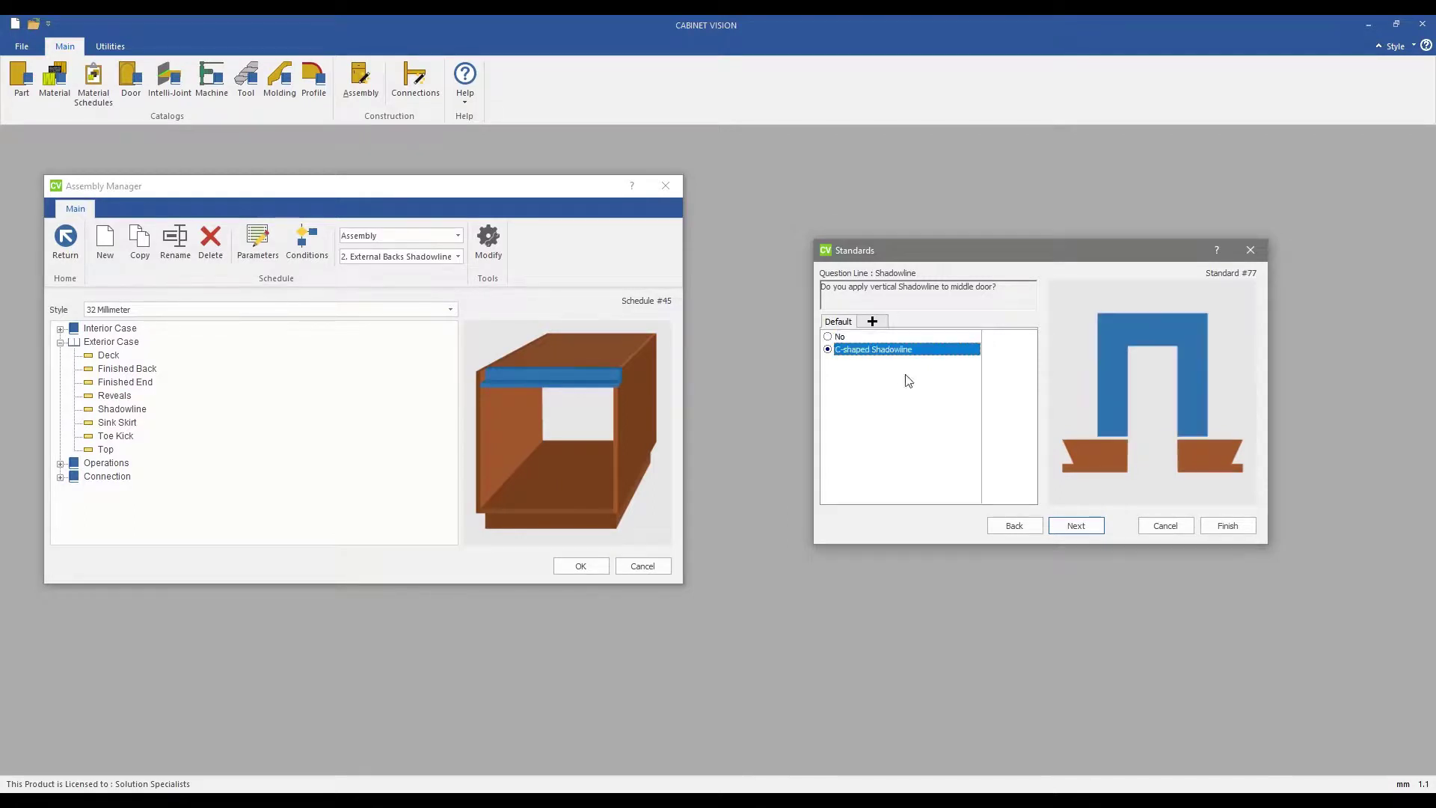
left_click(1085, 527)
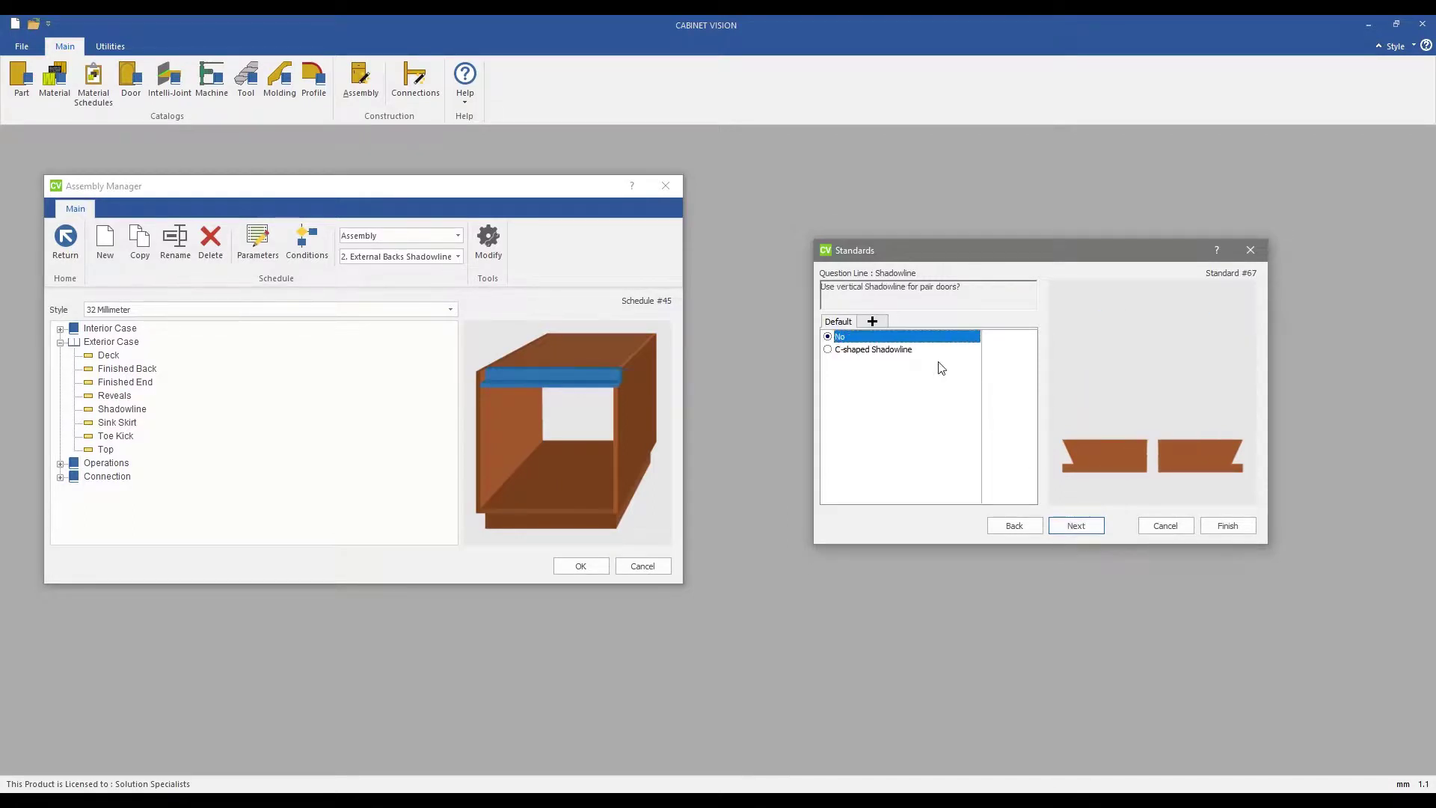
left_click(903, 352)
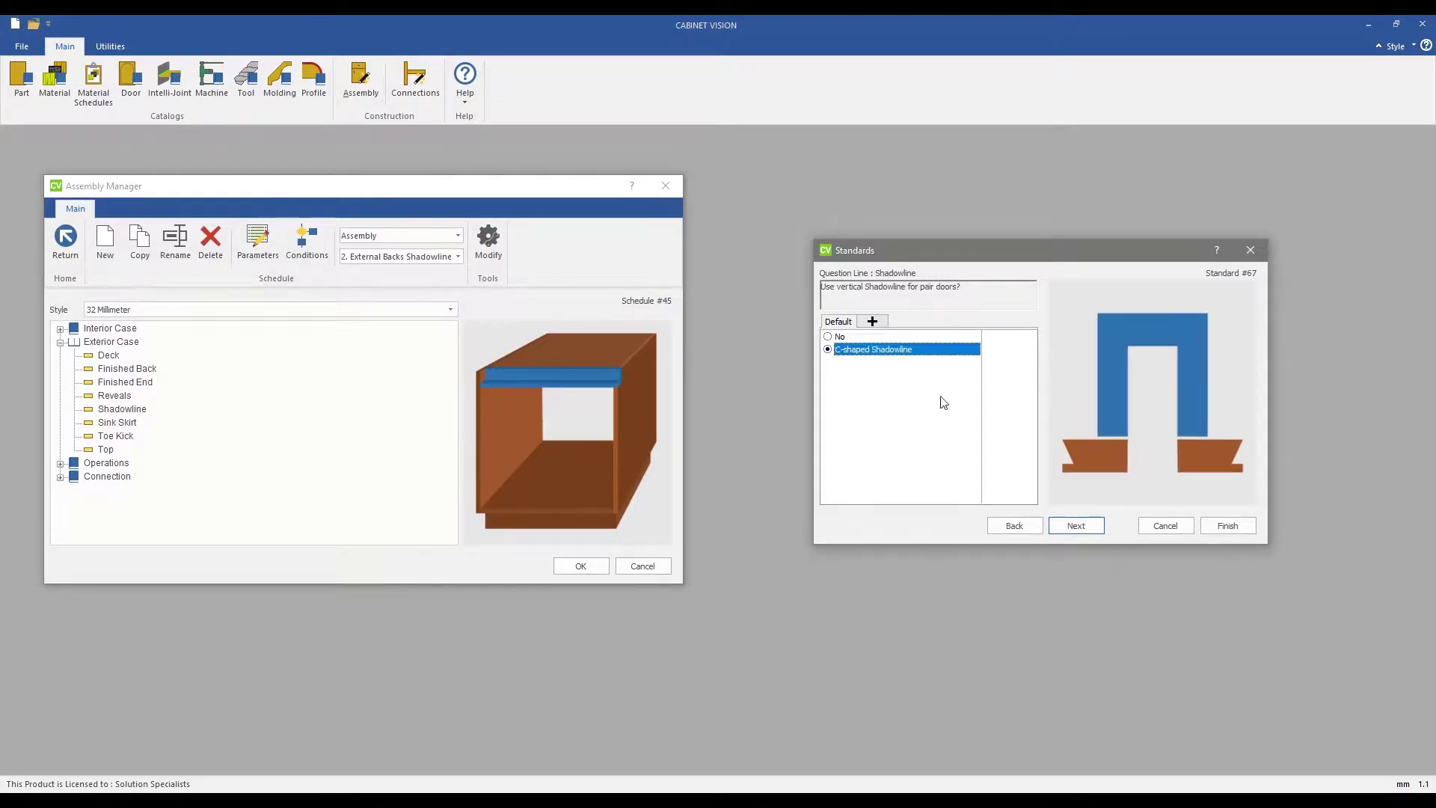
left_click(1068, 528)
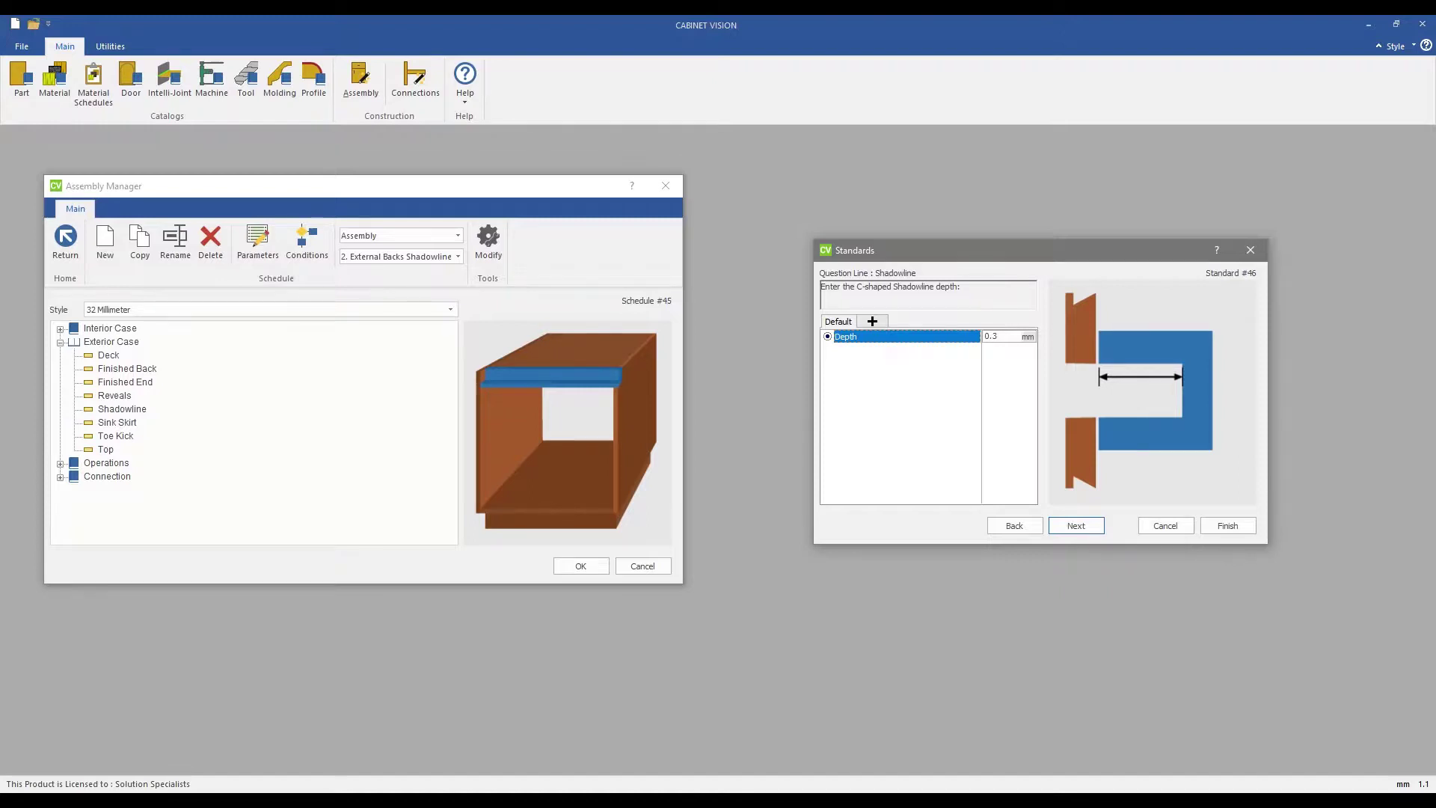
Step: Accept C-shaped defaults: 0.3 mm depth, 37 mm height, zero offsets, 3 mm bottom and 4 mm top adjustments
left_click(1058, 528)
left_click(1058, 528)
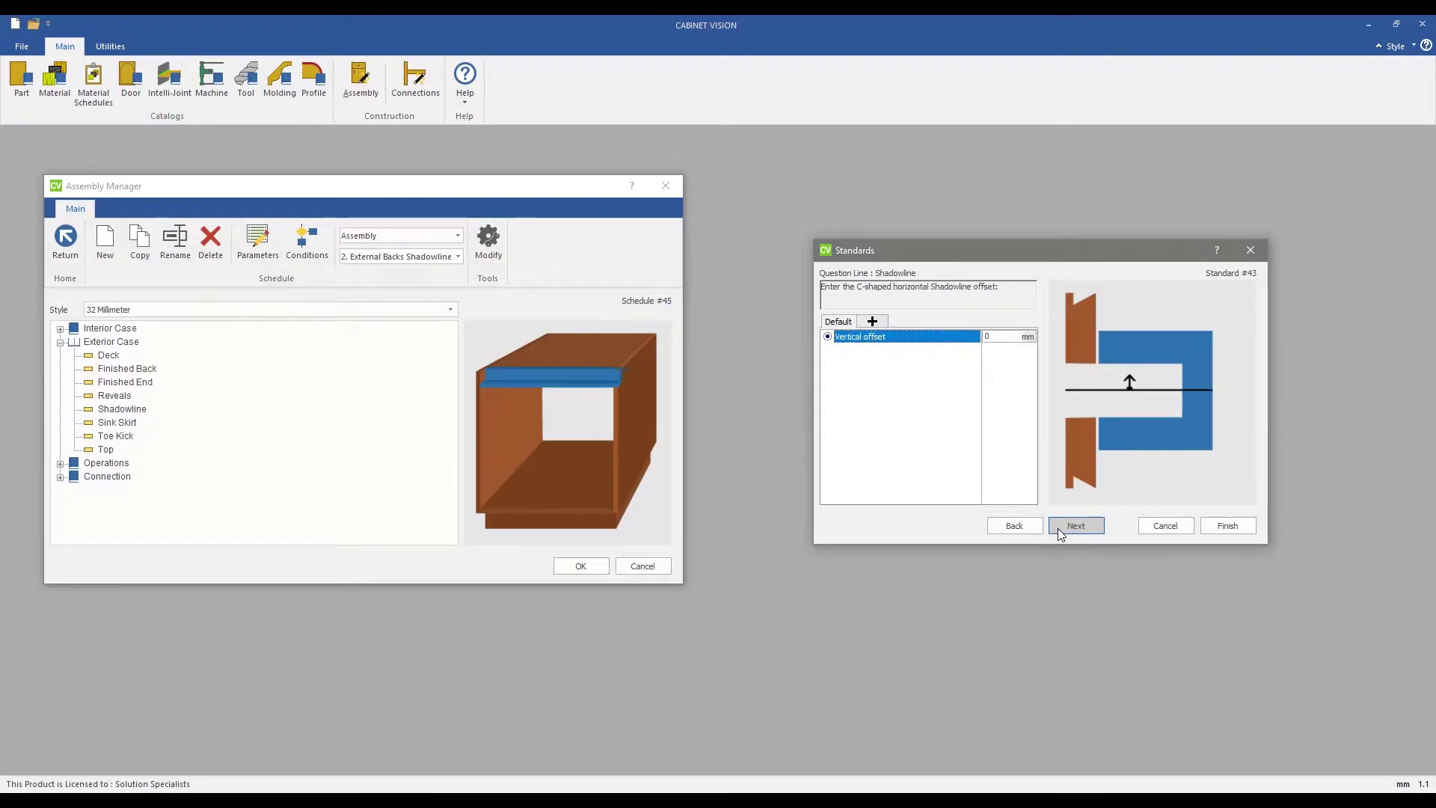
left_click(1058, 528)
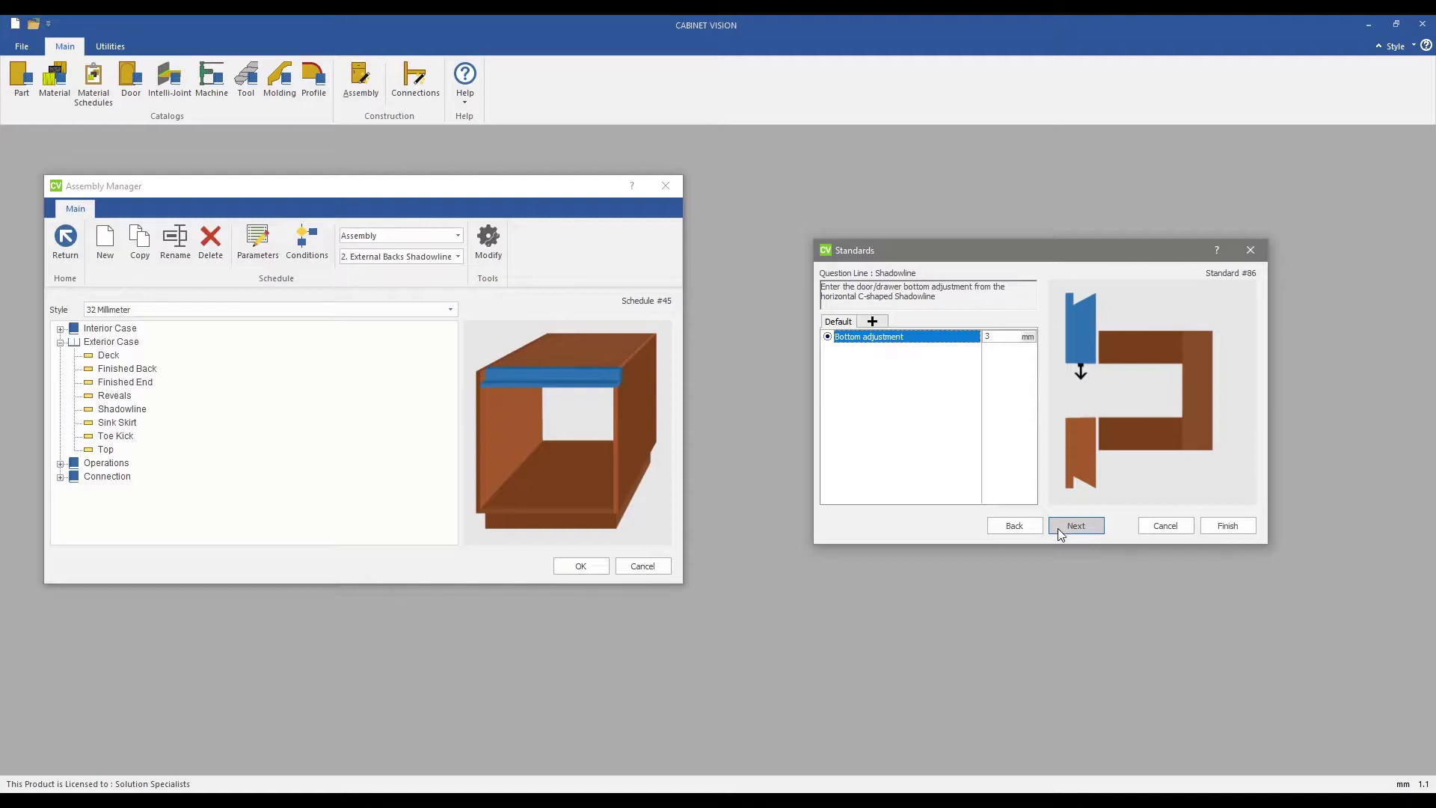
left_click(1058, 528)
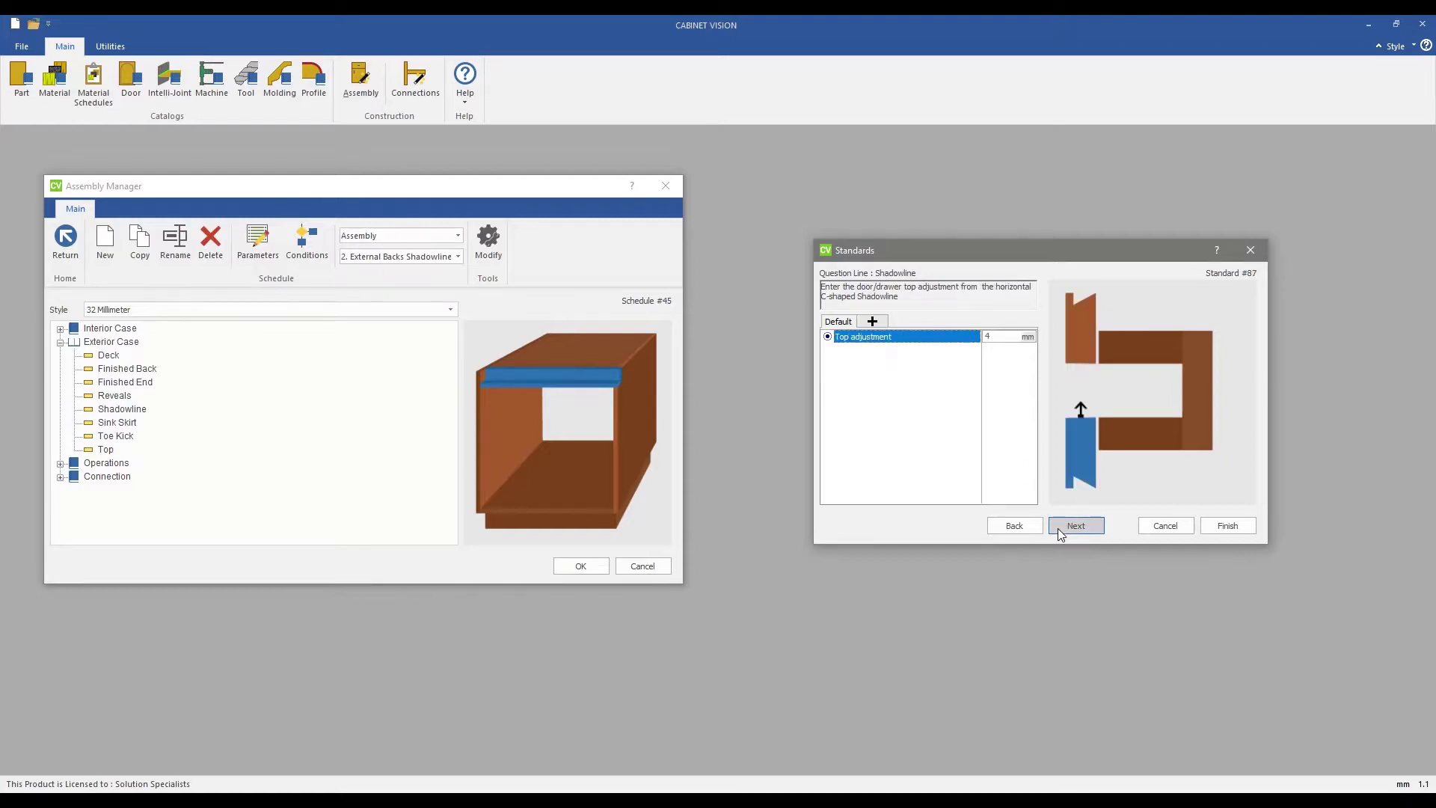
left_click(1058, 528)
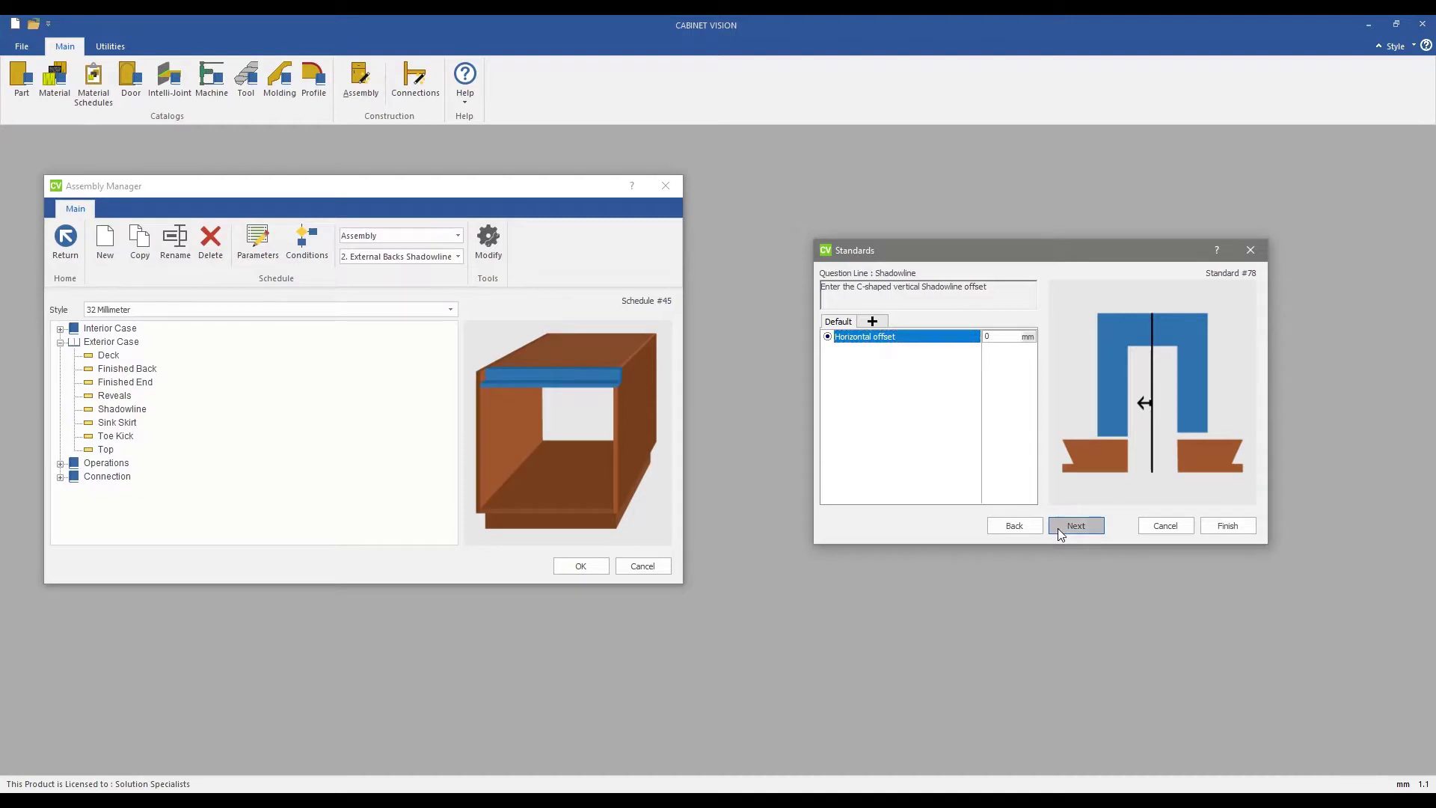
left_click(1058, 528)
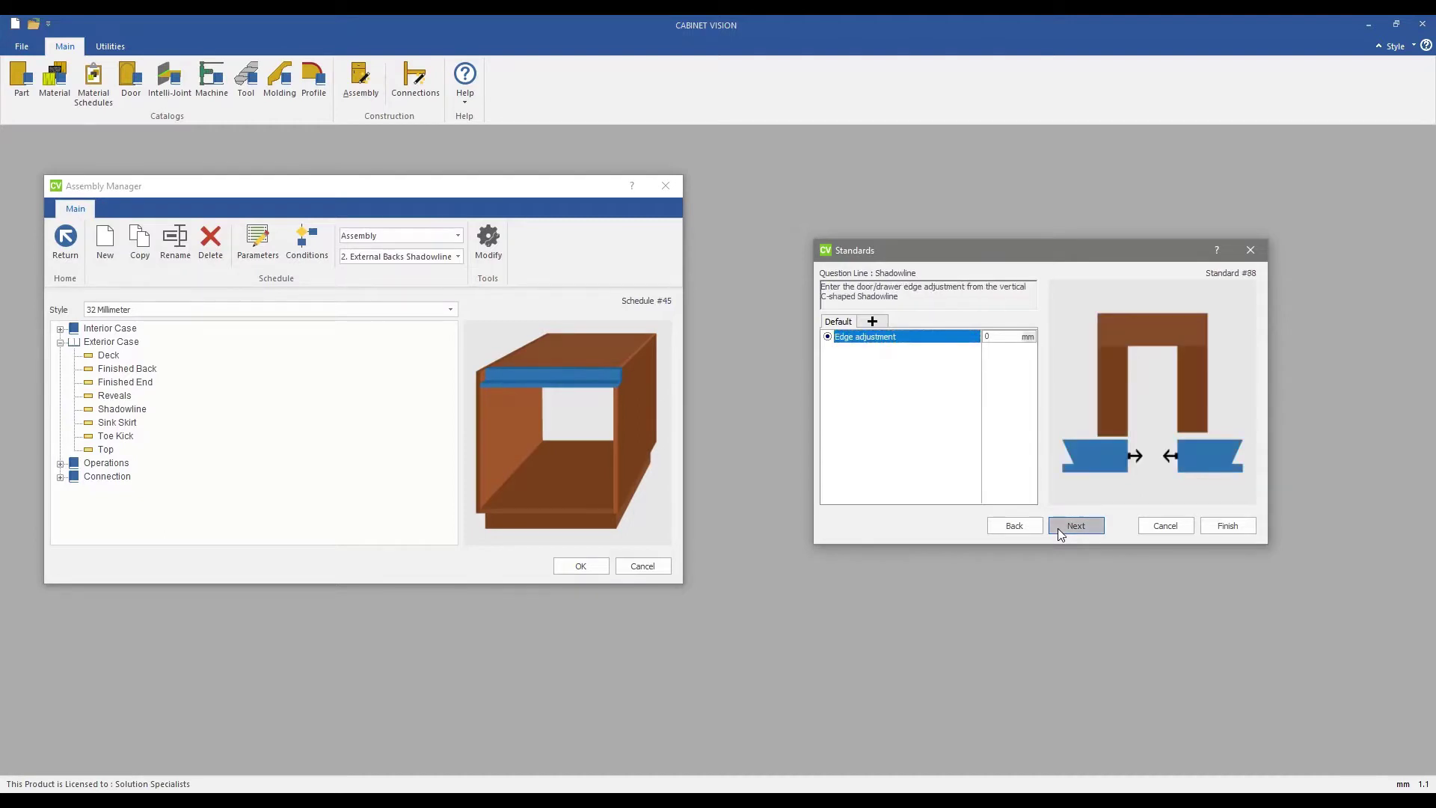
left_click(1058, 529)
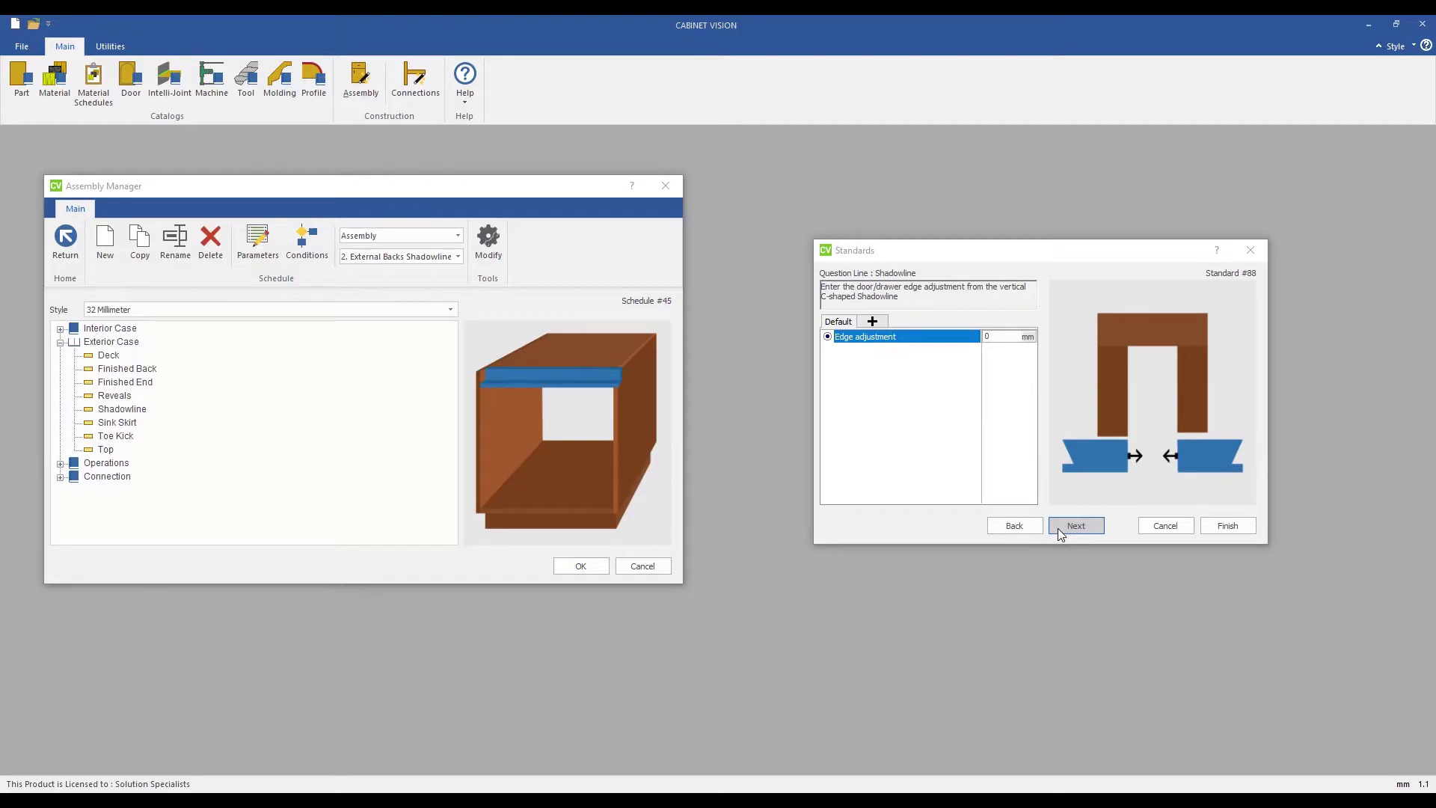
left_click(1082, 525)
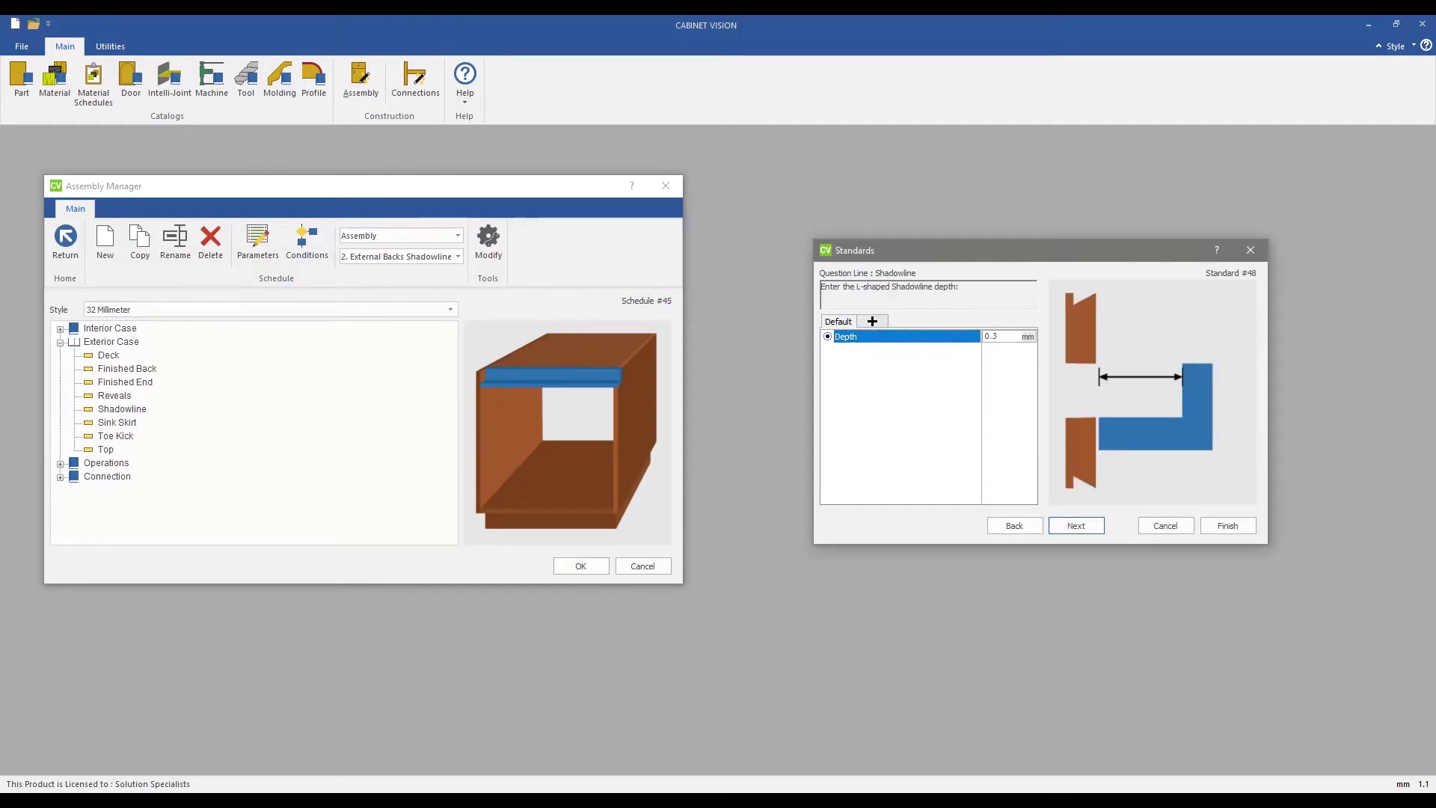
Step: Accept L-shaped defaults: 0.3 mm depth, 37 mm height, zero offsets, 3 mm bottom and 4 mm top adjustments
left_click(1073, 523)
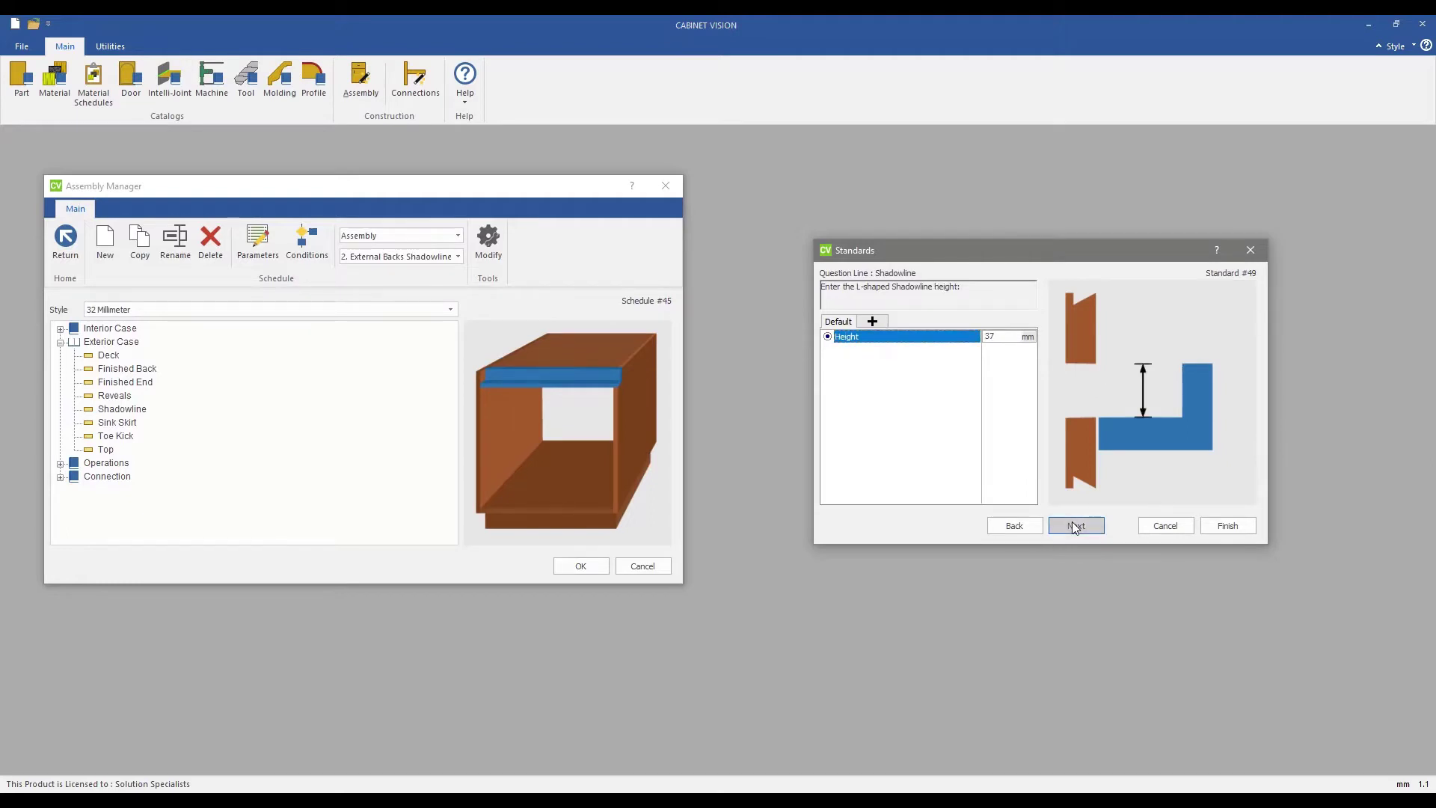
left_click(1075, 528)
left_click(1075, 528)
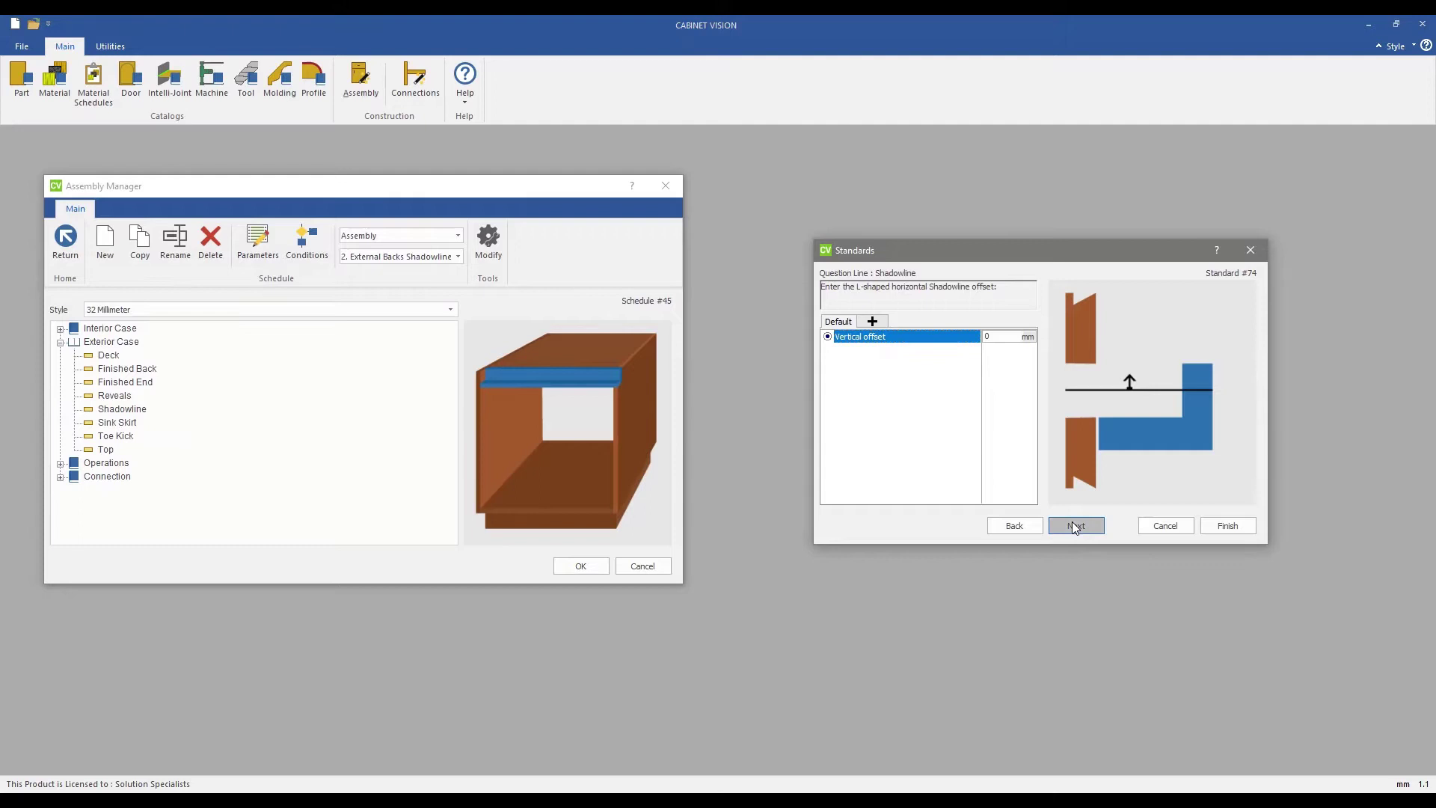
left_click(1075, 528)
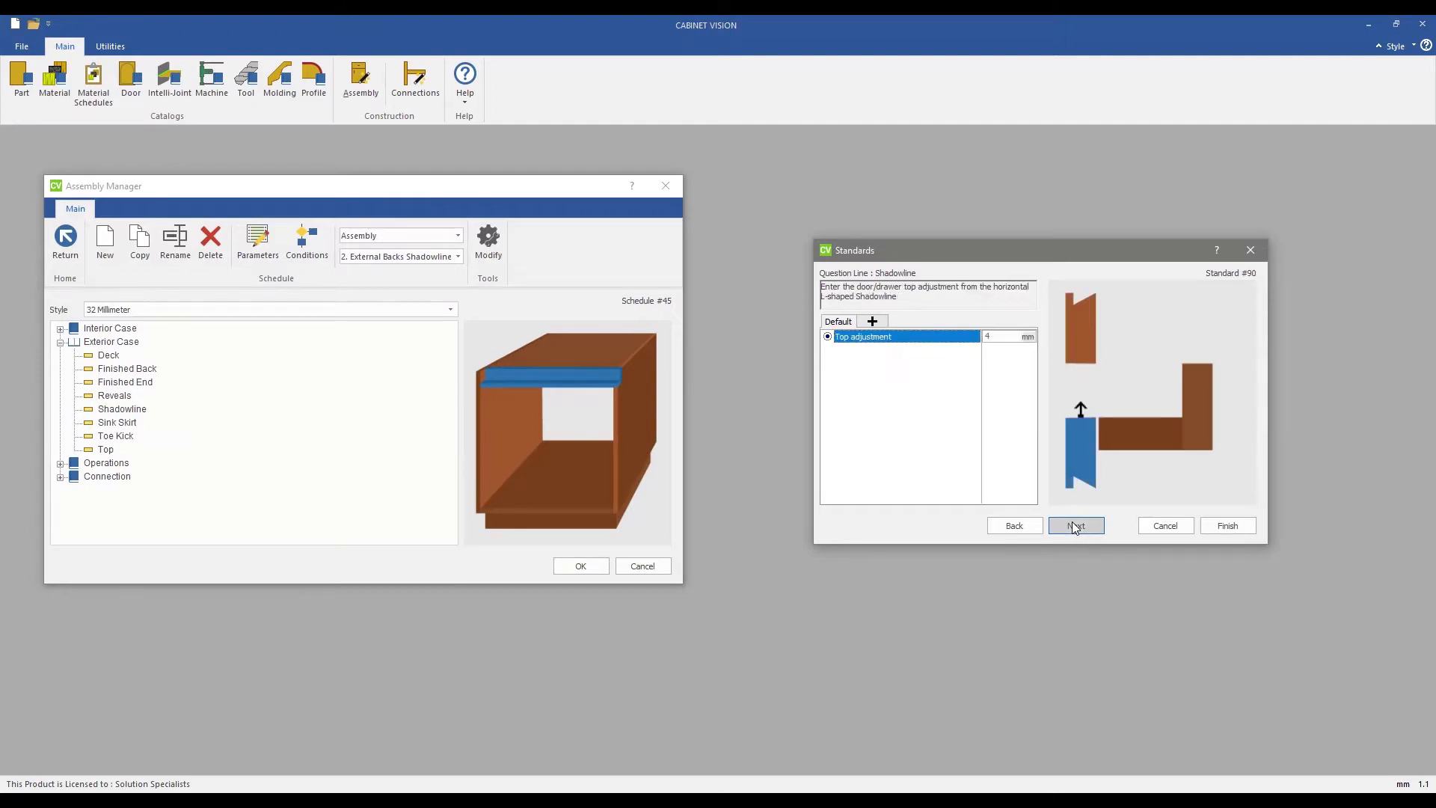
left_click(1075, 528)
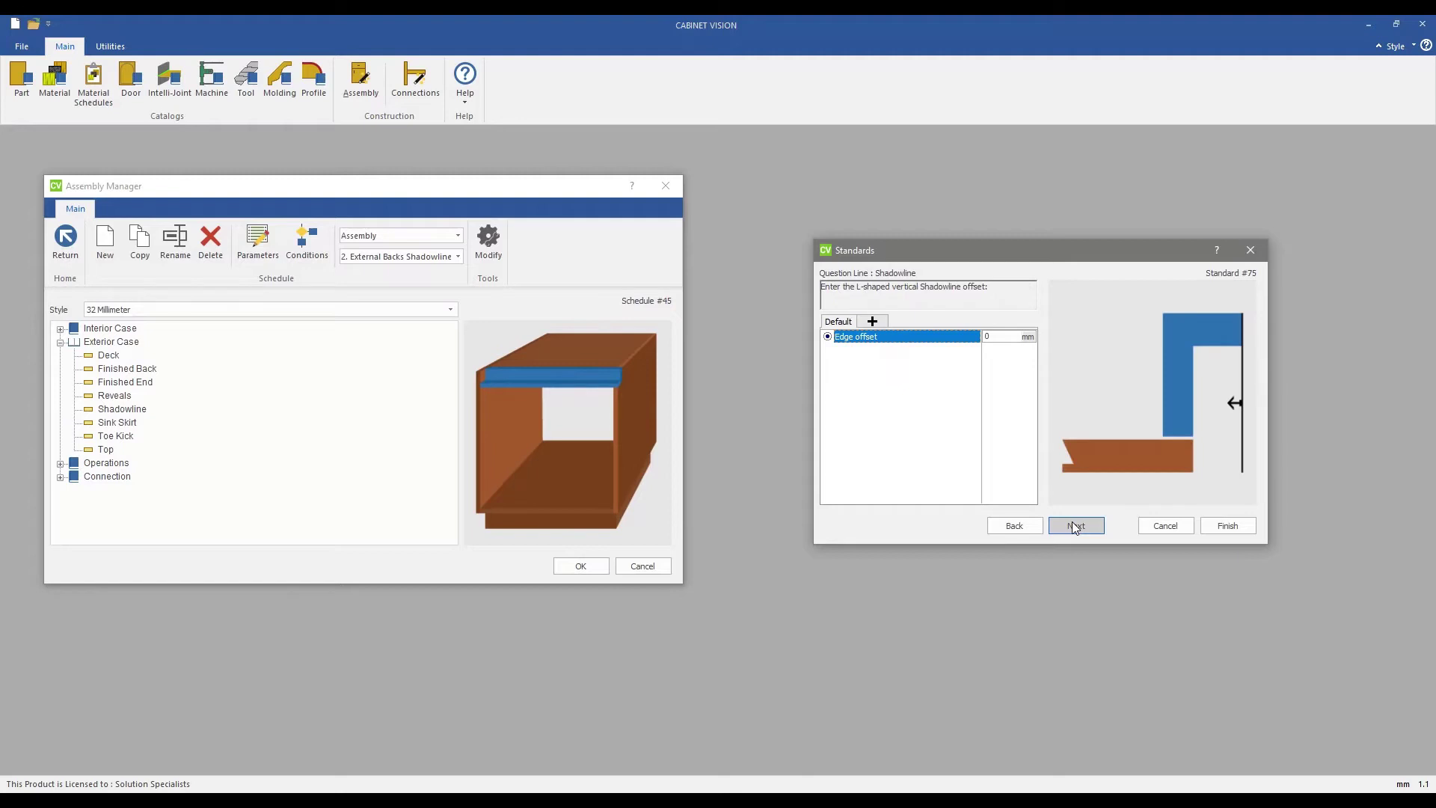
left_click(1076, 528)
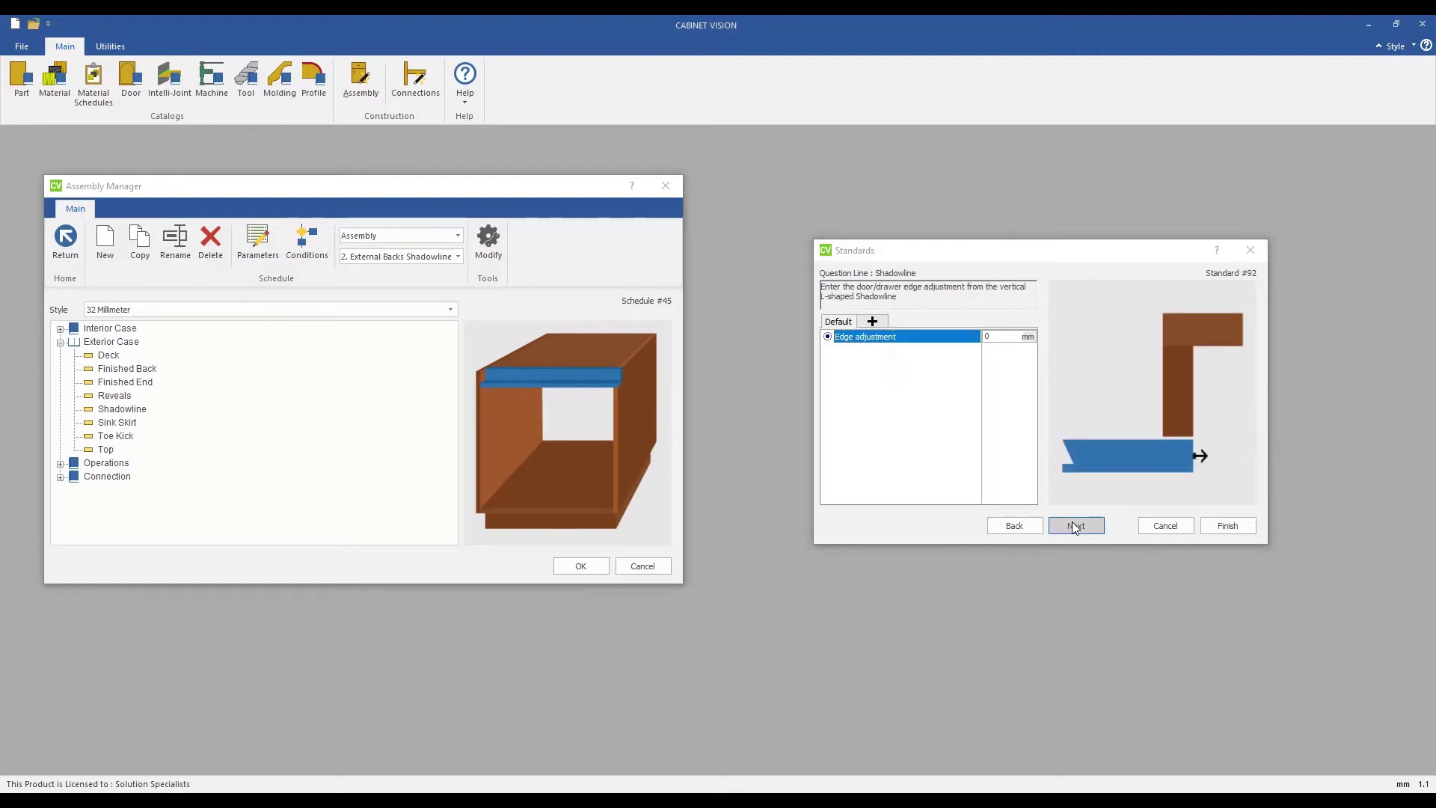